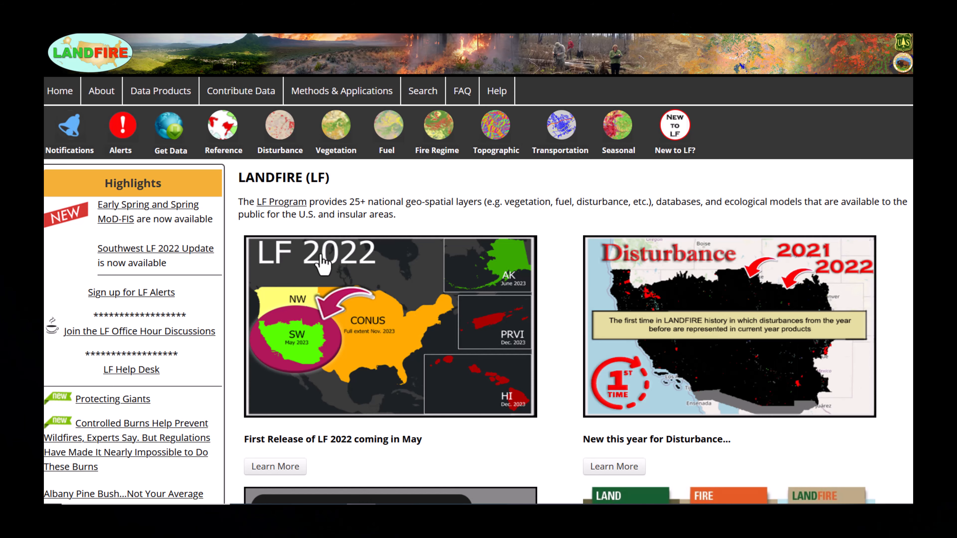
Go to LANDFIRE's Get Data page, open WMS or WCS Services, and expand the Guidelines using WMS/WCS with Arc
click(176, 155)
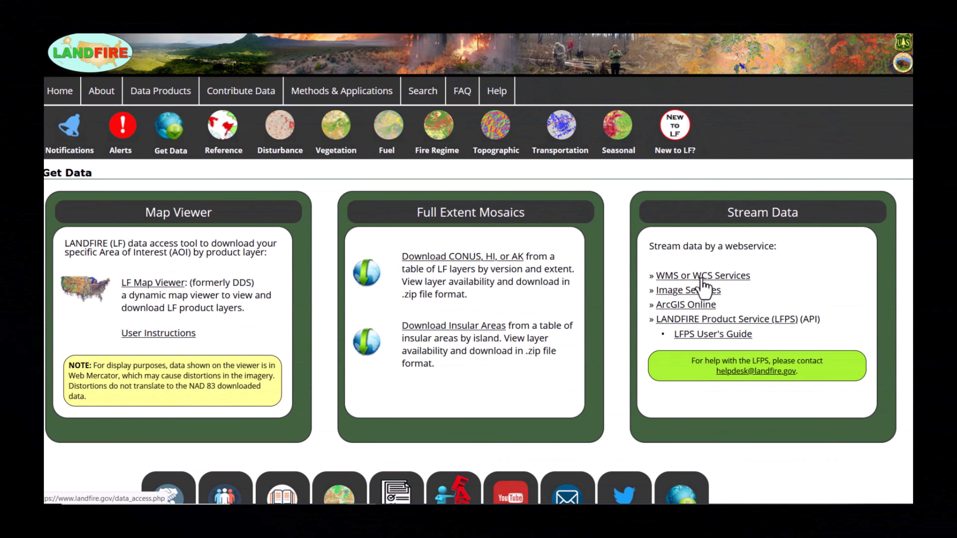
click(700, 277)
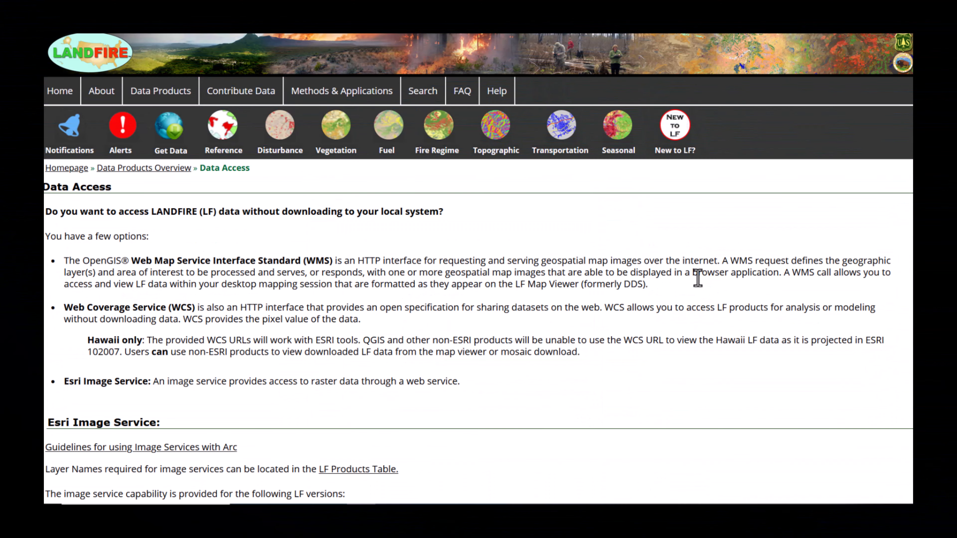
scroll(695, 278, down, 3)
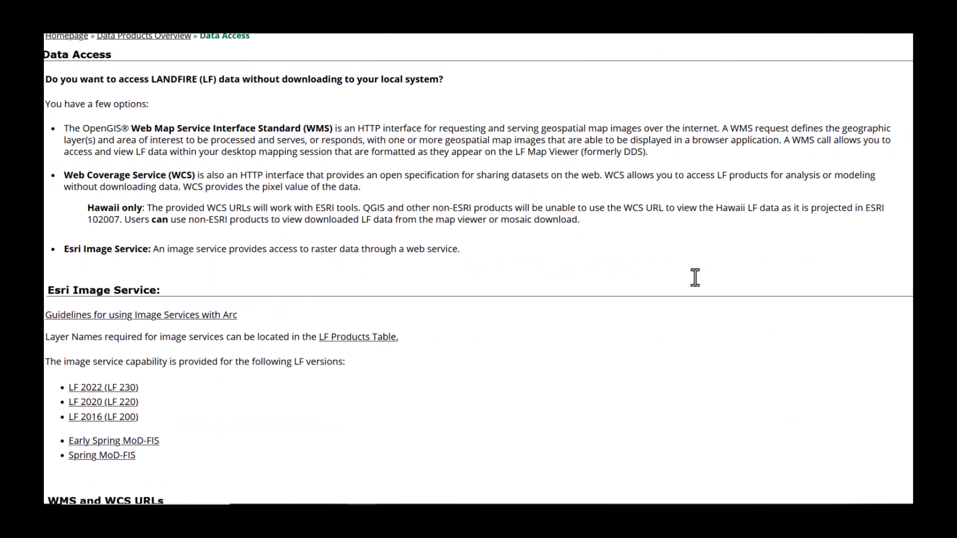
scroll(705, 283, down, 6)
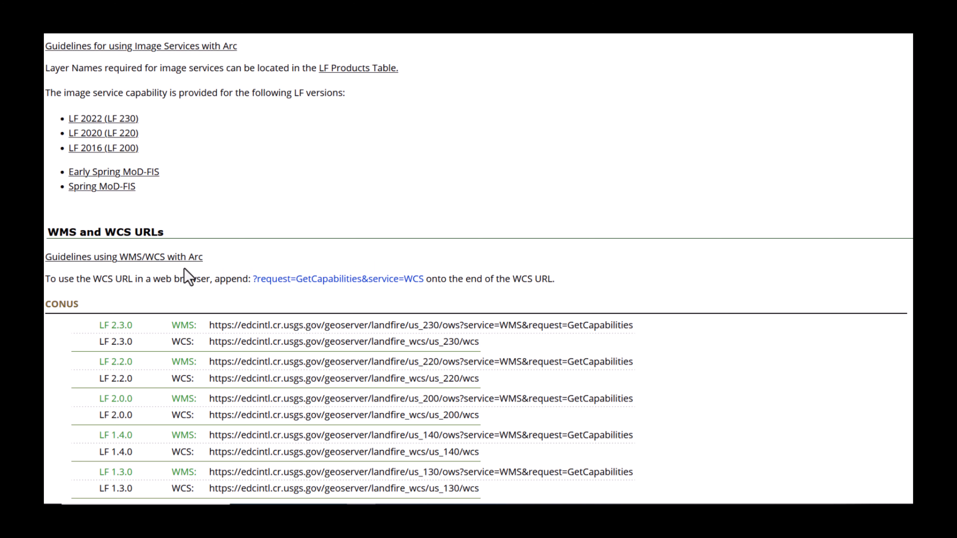
click(169, 257)
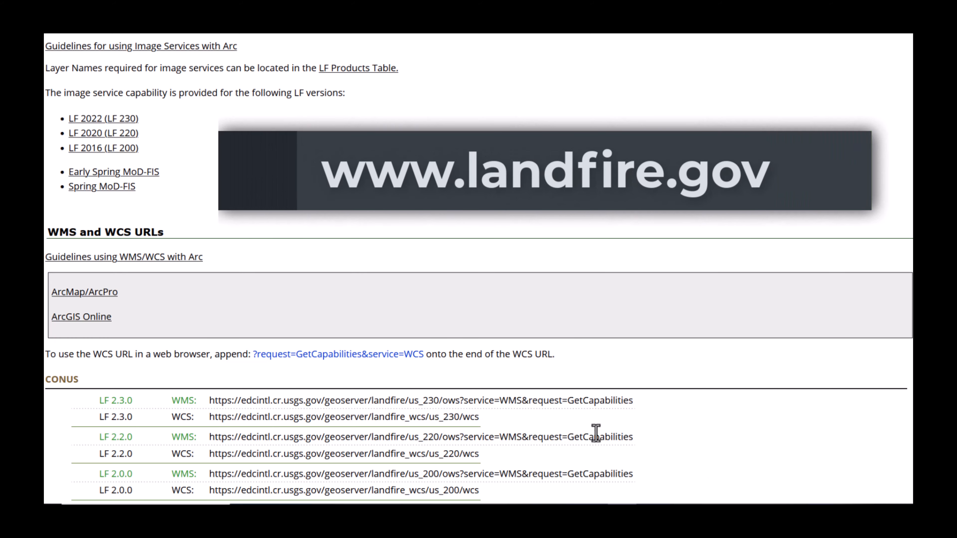
Copy the WMS URL for LF 2.2.0 from the CONUS list
drag(634, 437, 206, 440)
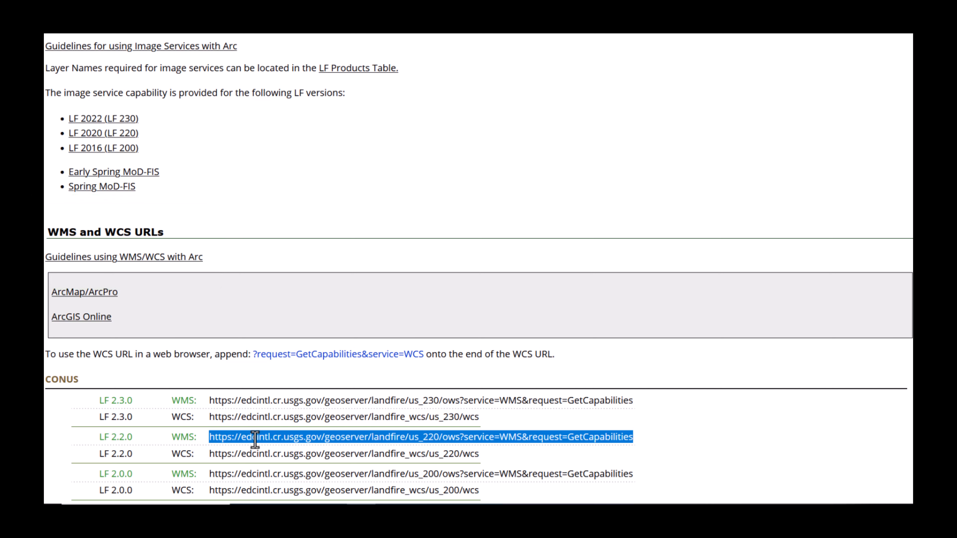
right_click(252, 436)
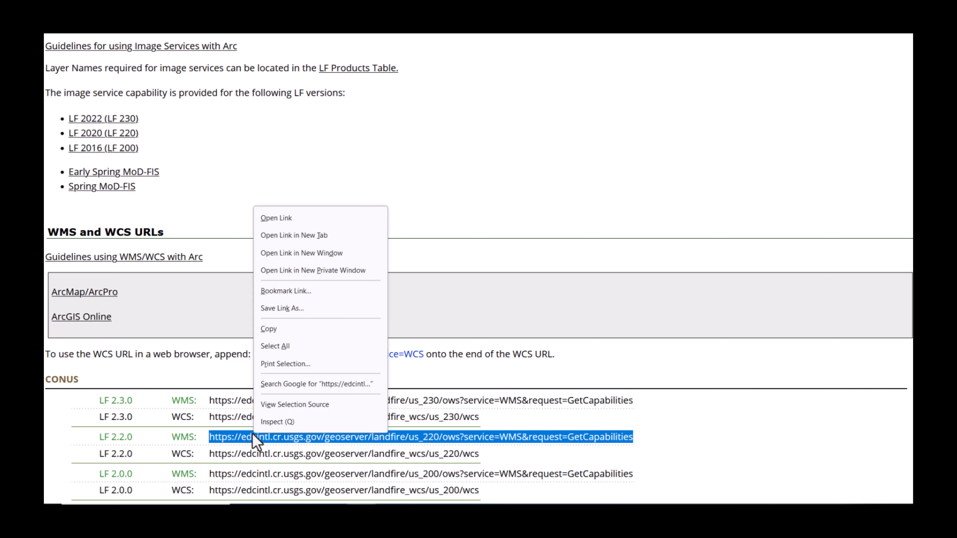
click(277, 330)
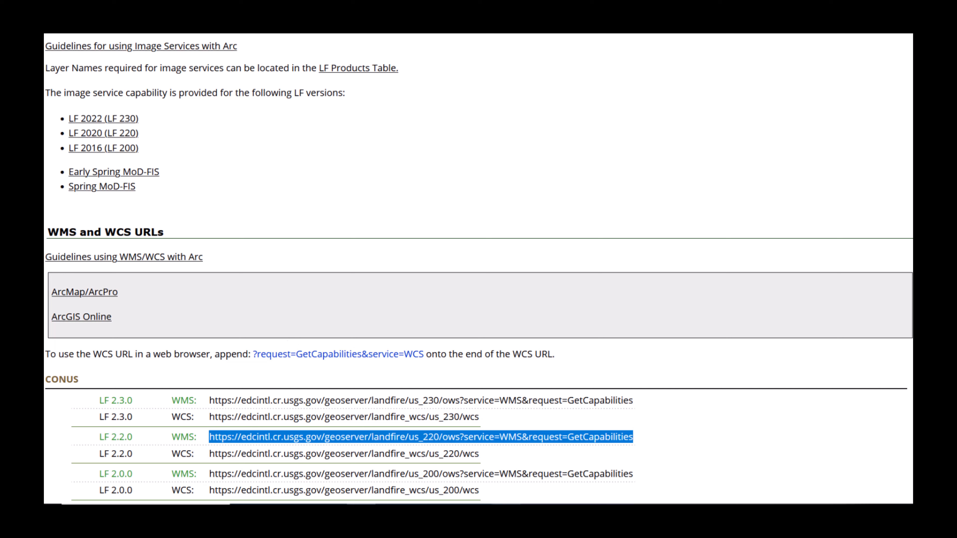
Switch to ArcGIS Pro and add the copied LF 2.2.0 URL as data from path, with service type A WMS OGC Web Service
mouse_move(564, 505)
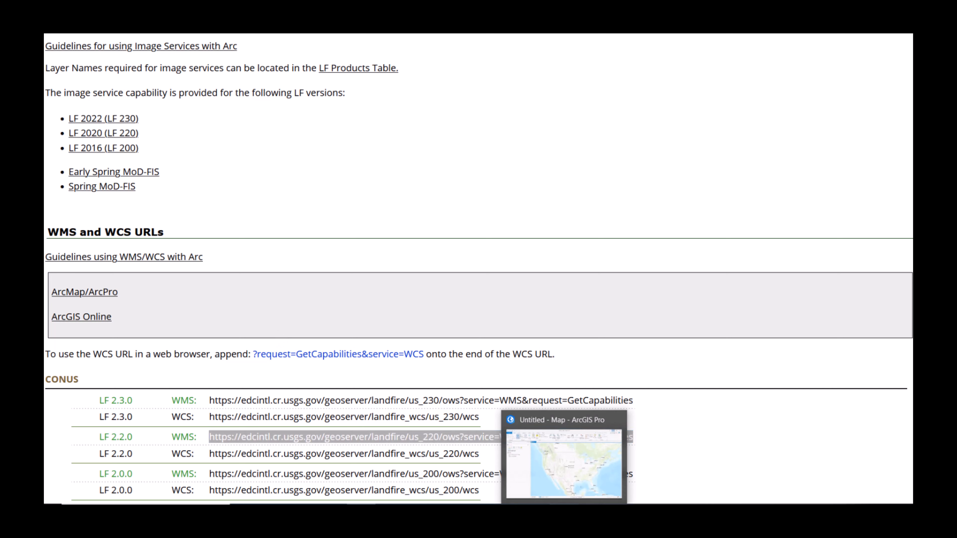
click(564, 505)
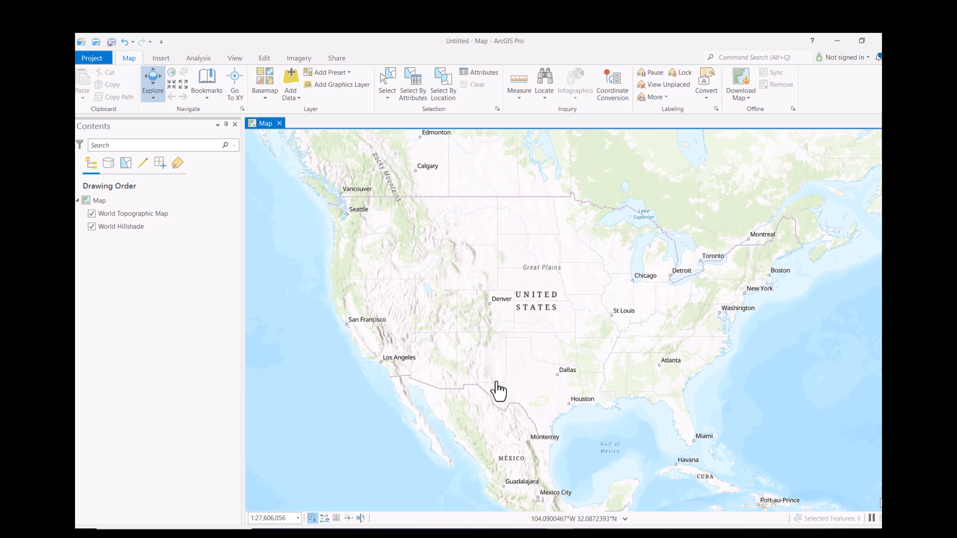
click(295, 98)
click(313, 151)
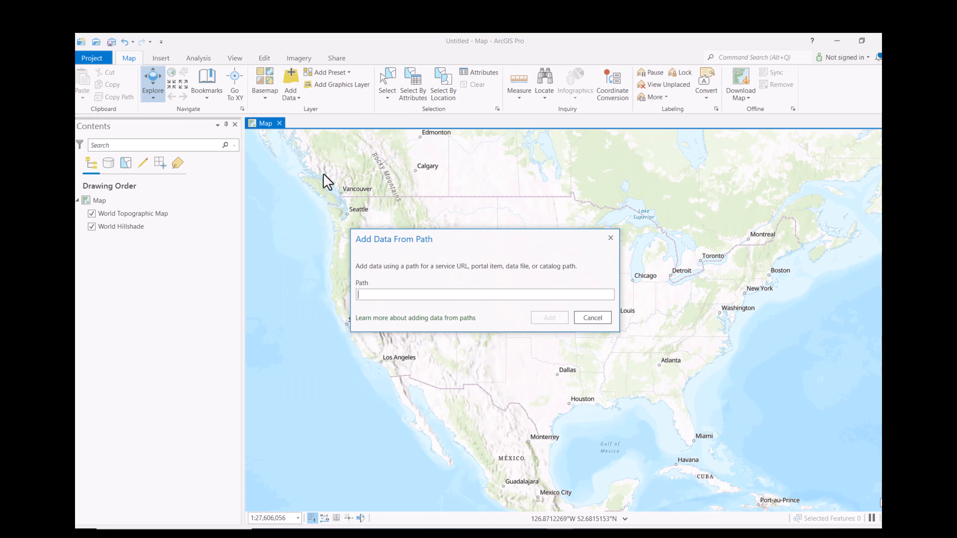
right_click(376, 294)
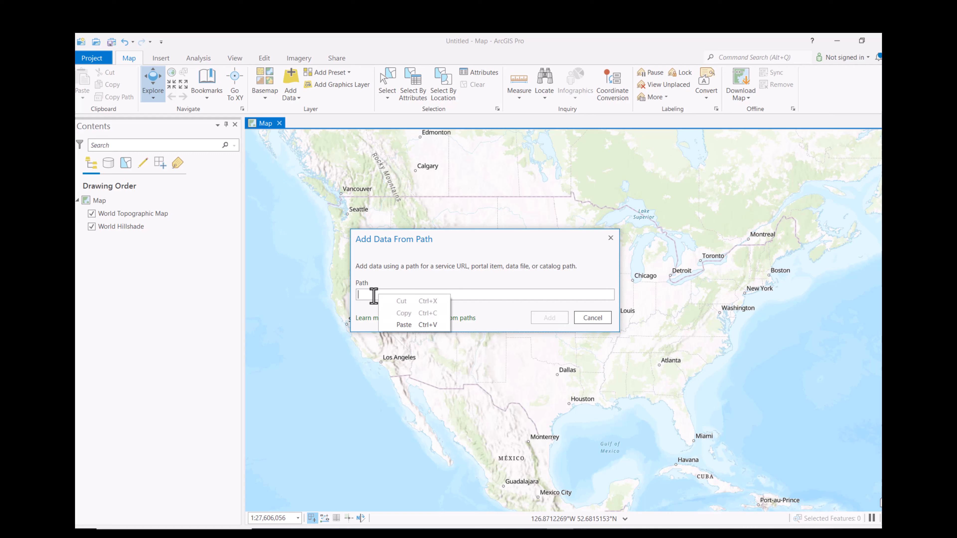
click(403, 324)
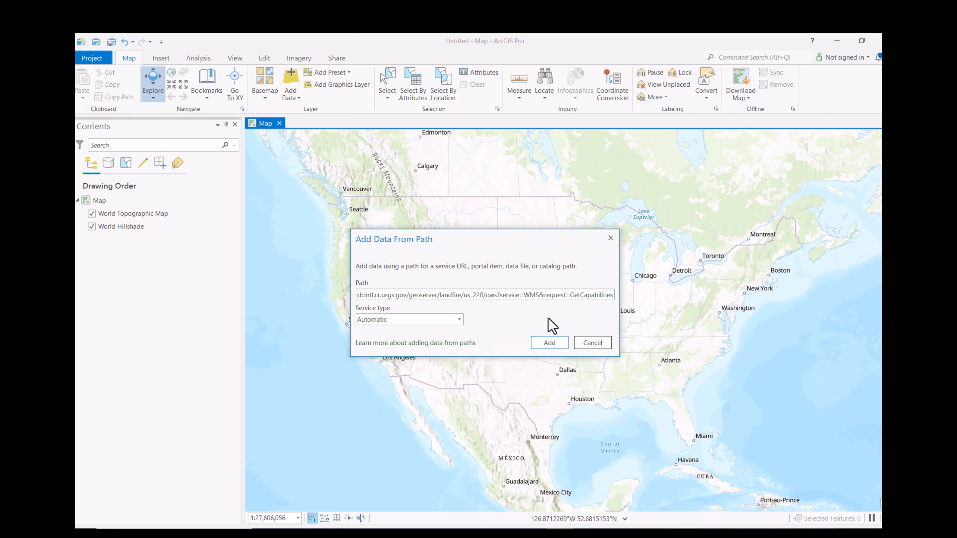
click(458, 320)
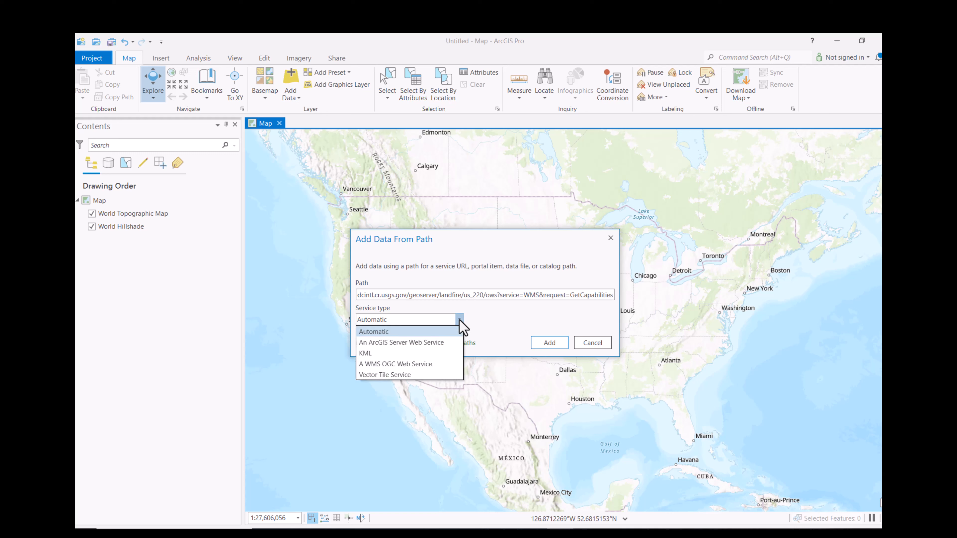
click(438, 364)
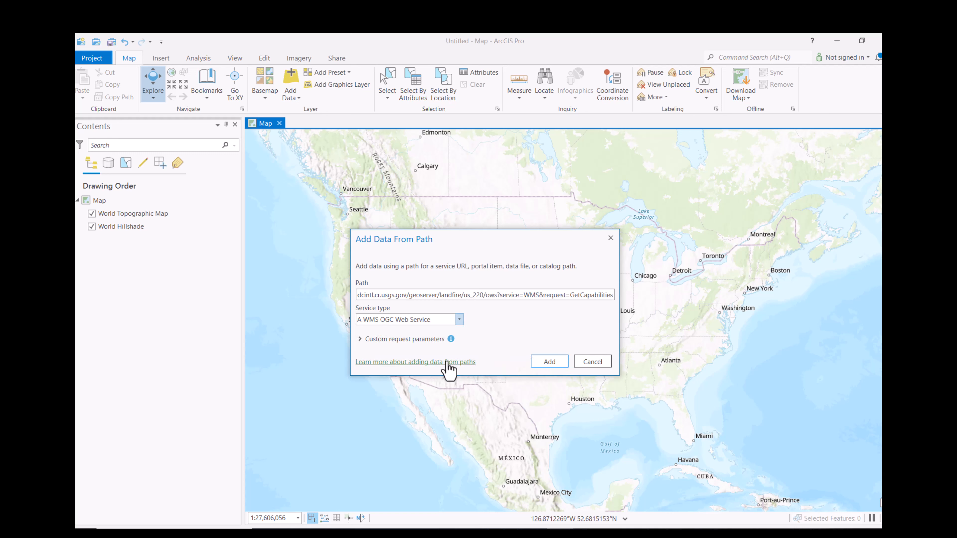
click(551, 362)
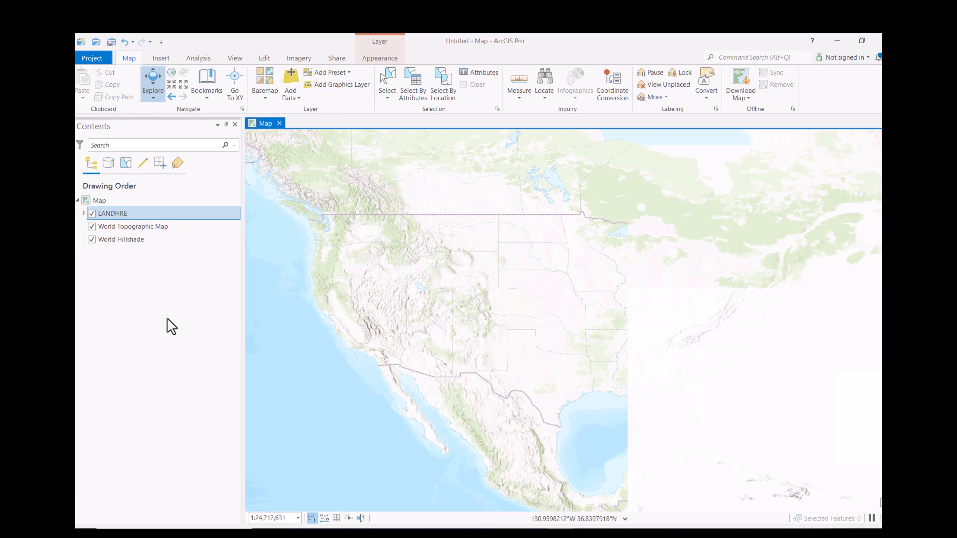
Expand the LANDFIRE layer down to its us_220 sublayers and turn off the visibility of LC20_VDep_220
click(83, 214)
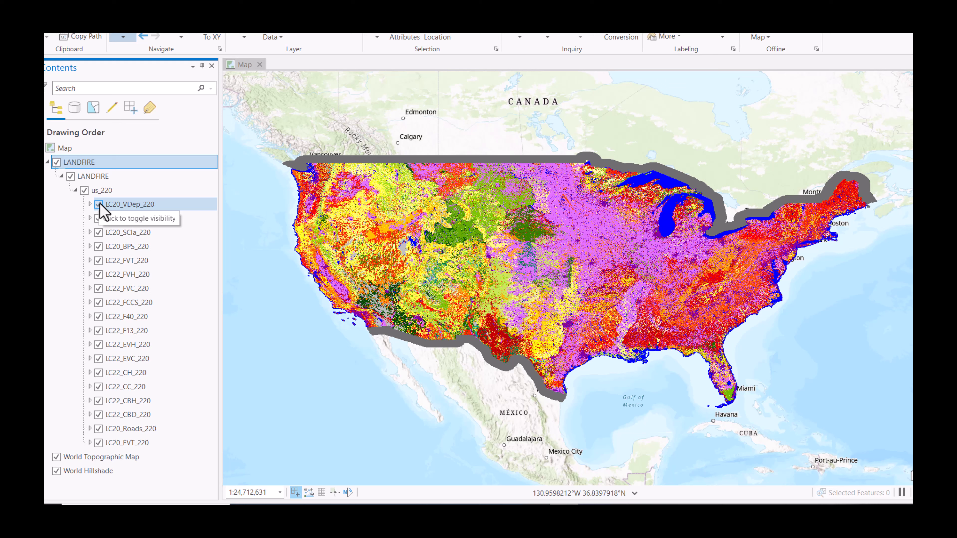
click(98, 204)
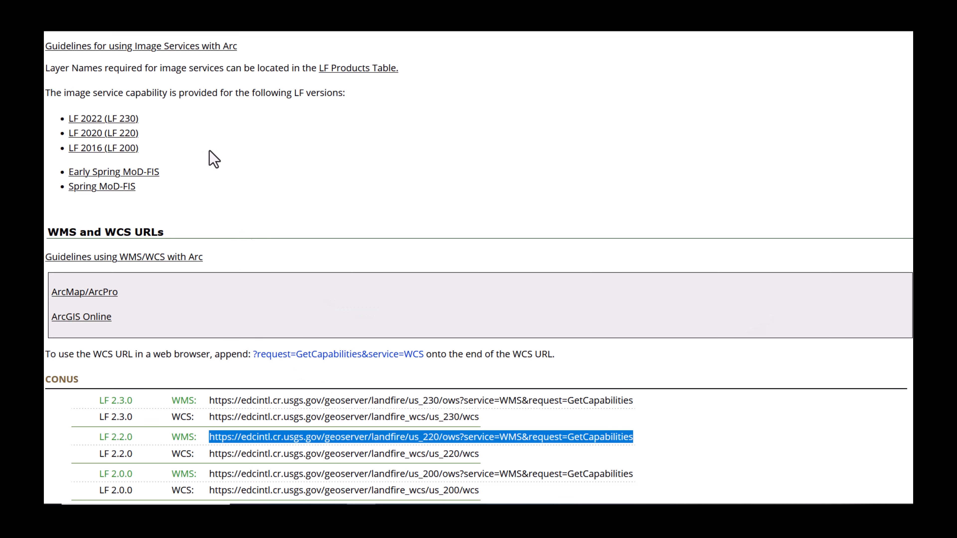
On the LANDFIRE Data Access page in the browser, open the LF 2020 (LF 220) image services and copy the Landfire_LF220/US_220EVT link
scroll(231, 149, up, 3)
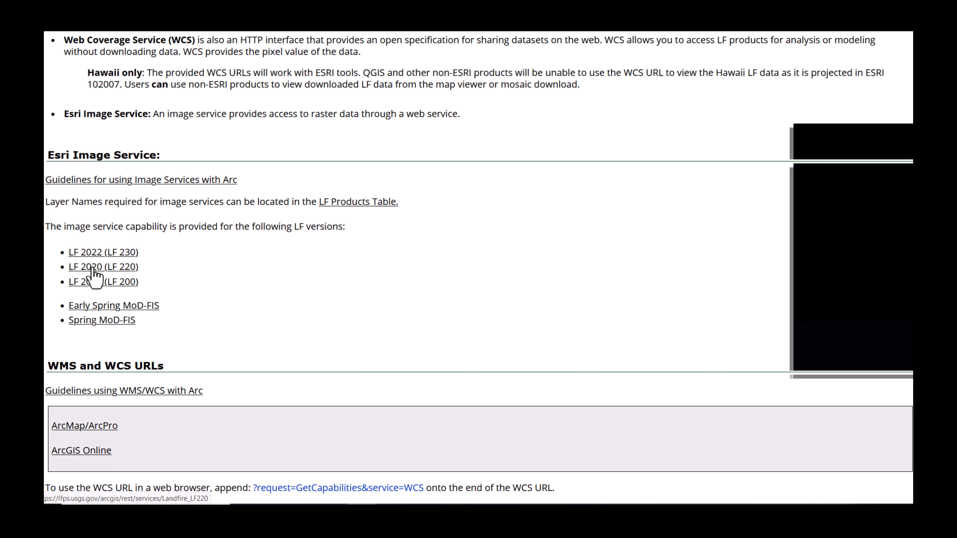
click(92, 267)
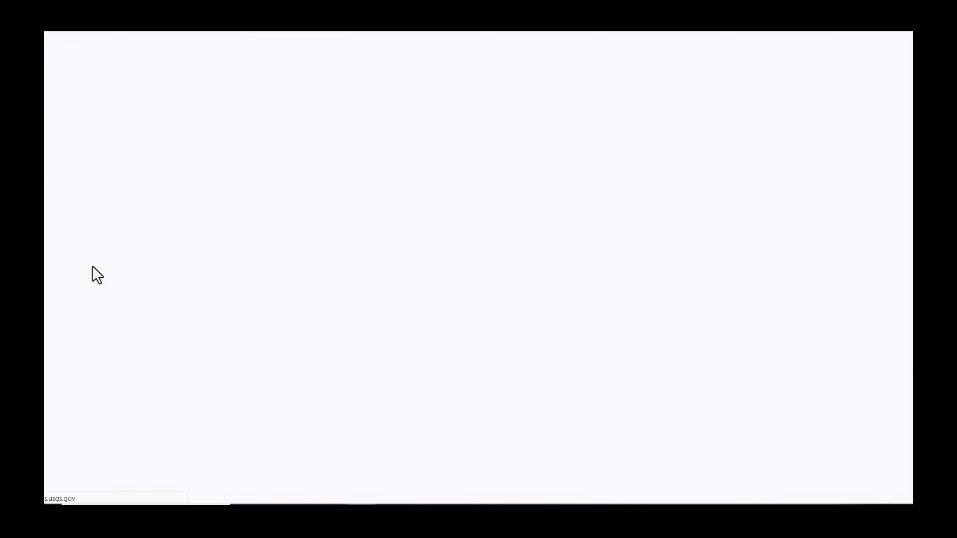
scroll(163, 362, down, 7)
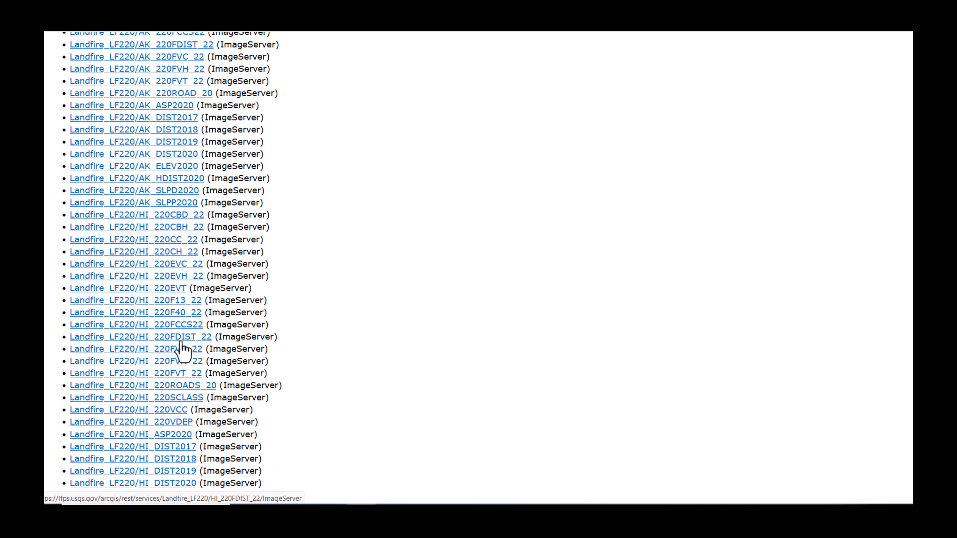
scroll(184, 348, down, 3)
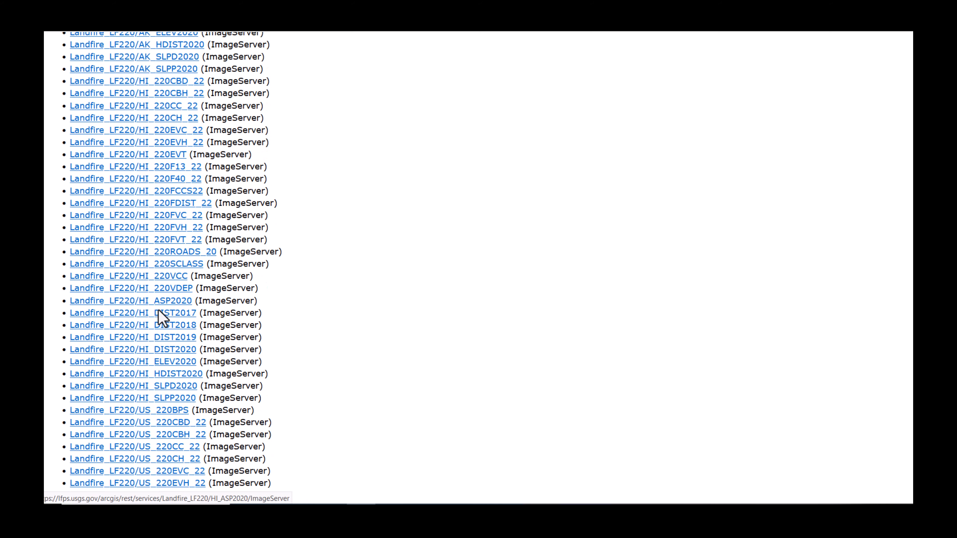
scroll(158, 315, down, 3)
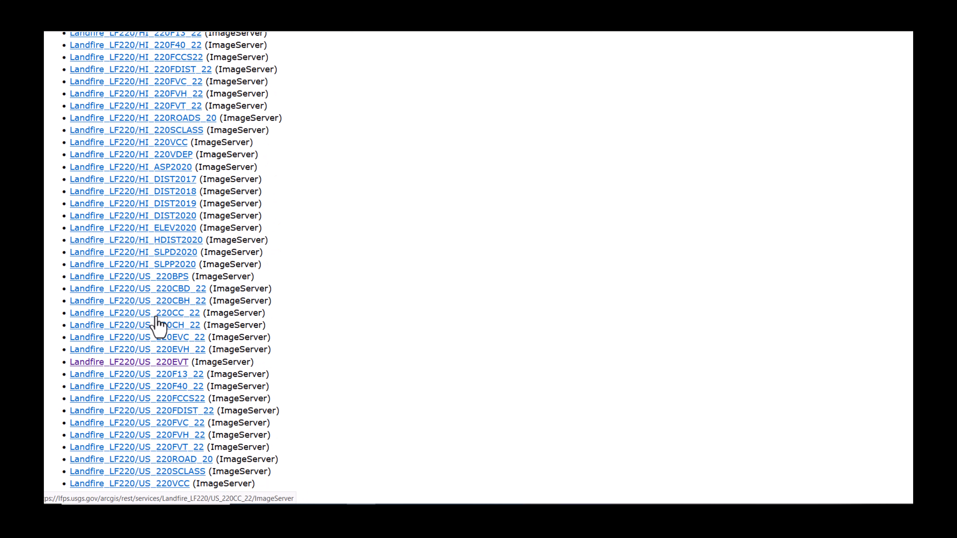
scroll(158, 325, down, 3)
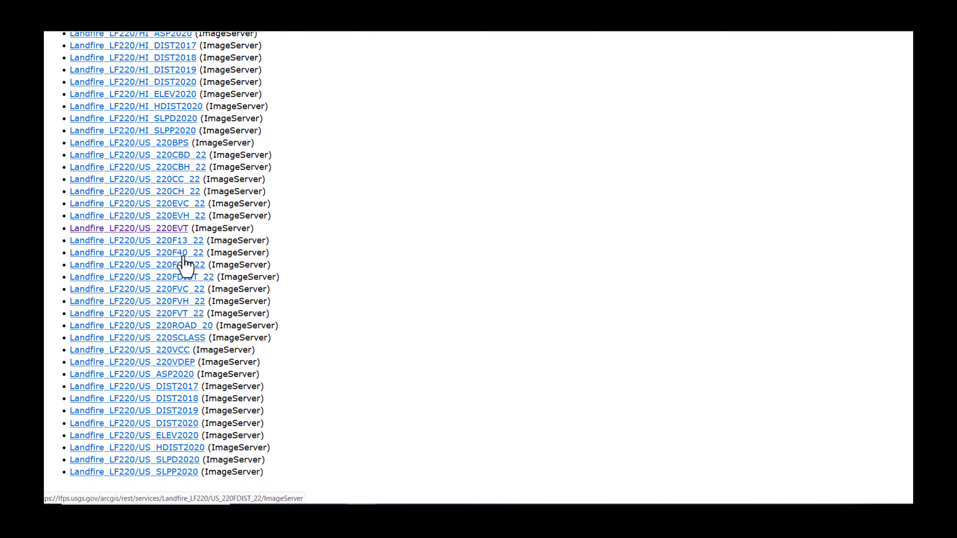
right_click(170, 231)
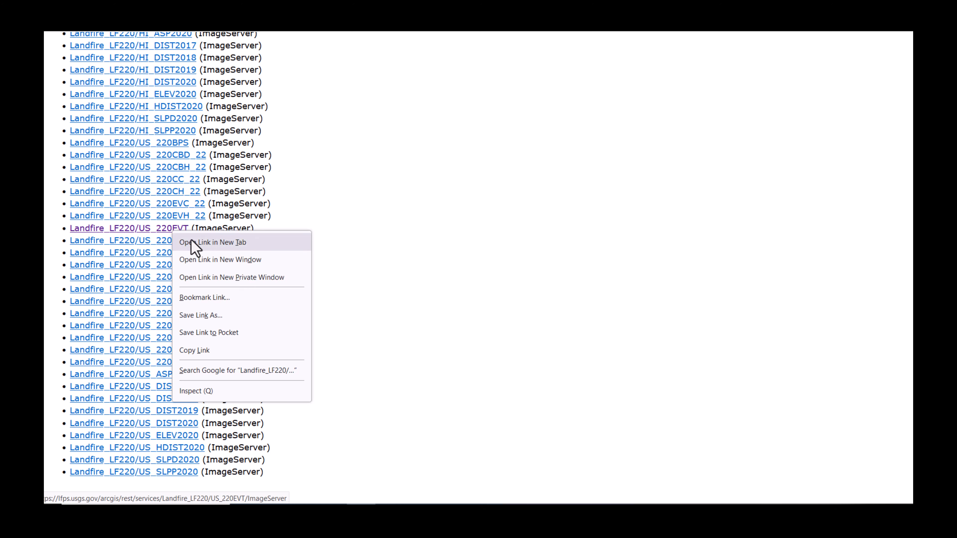
click(205, 350)
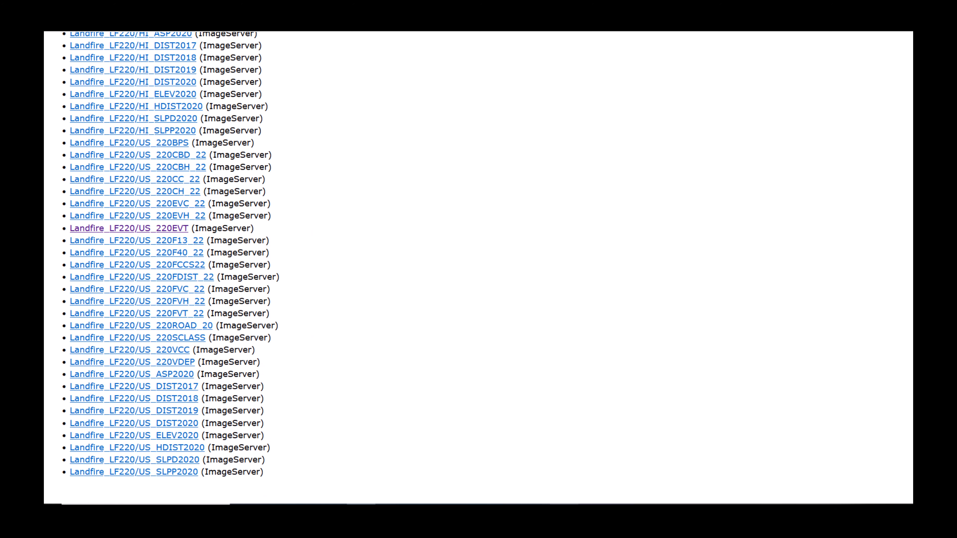
Switch to ArcGIS Pro and add the copied US_220EVT ImageServer link as data from path, using An ArcGIS Server Web Service
click(564, 504)
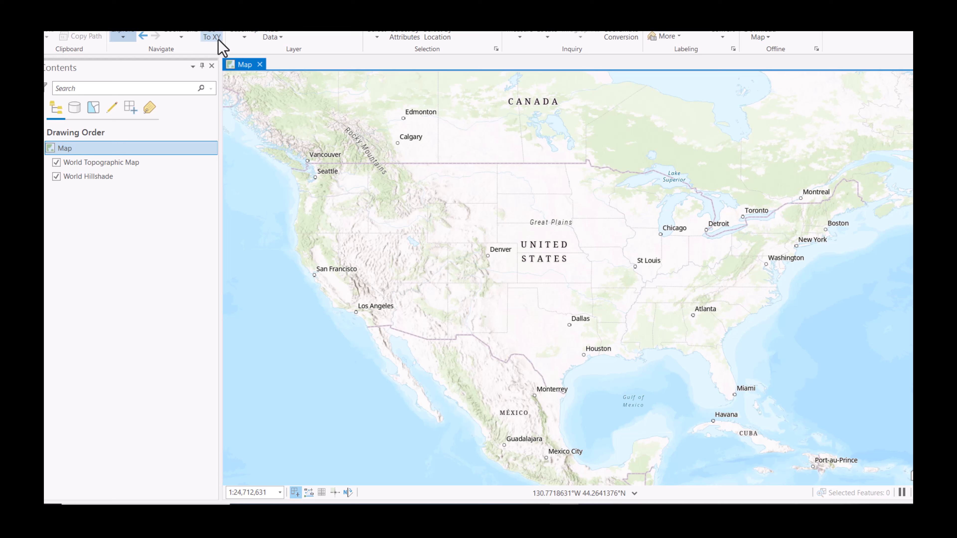
click(271, 37)
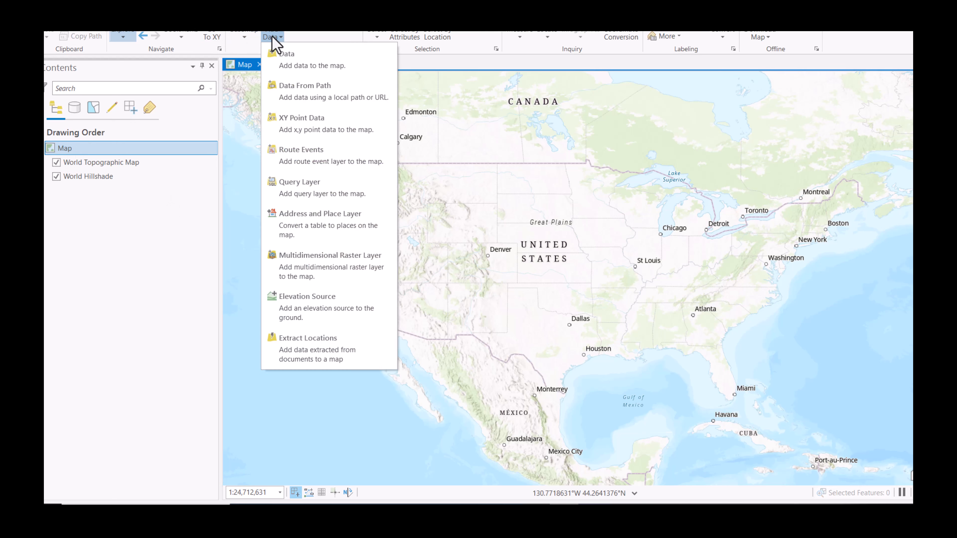
click(306, 93)
right_click(372, 251)
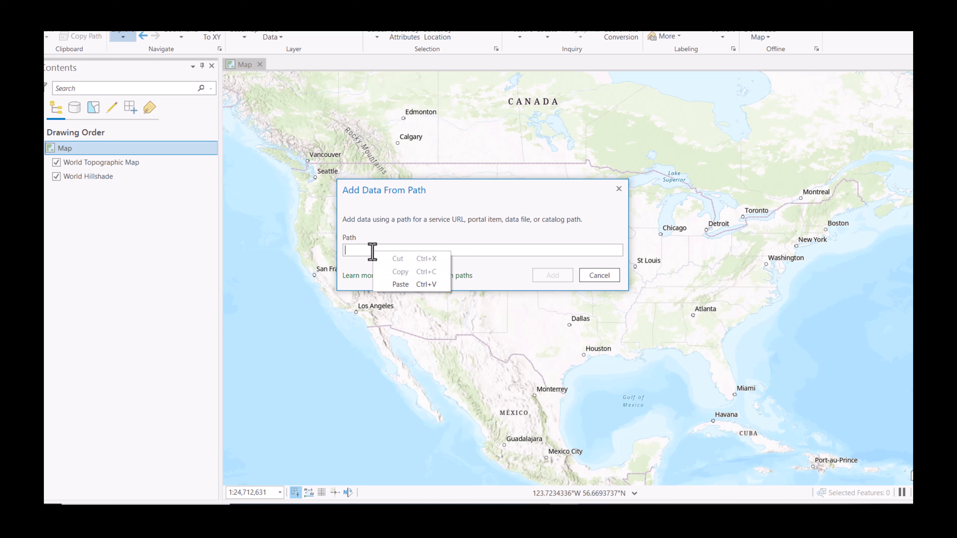
click(400, 284)
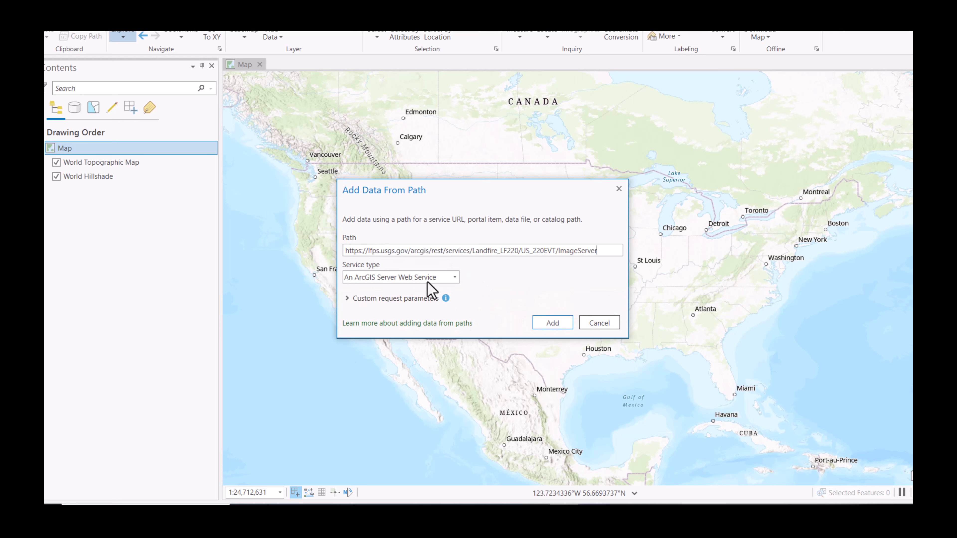
click(557, 326)
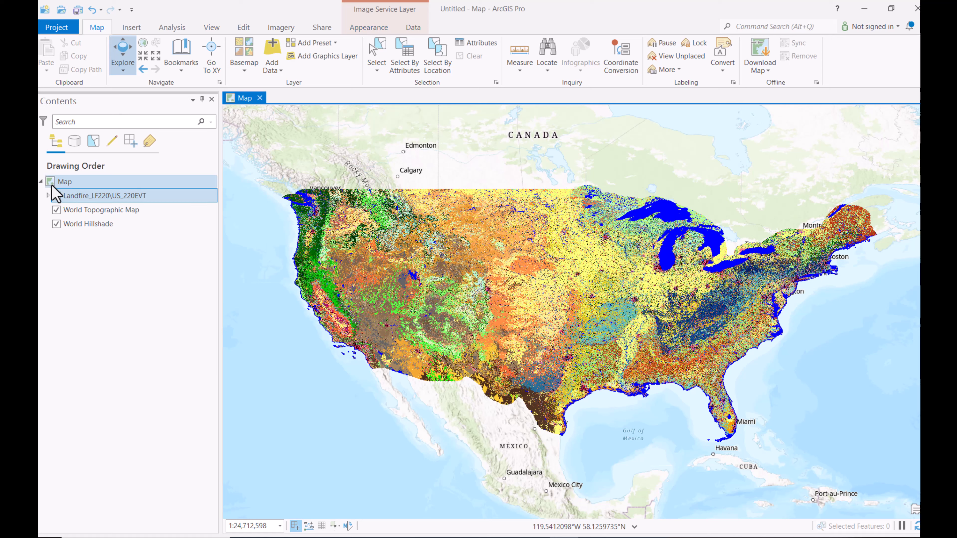
Expand the legend of the Landfire_LF220\US_220EVT layer and open its symbology as Unique Values
click(48, 195)
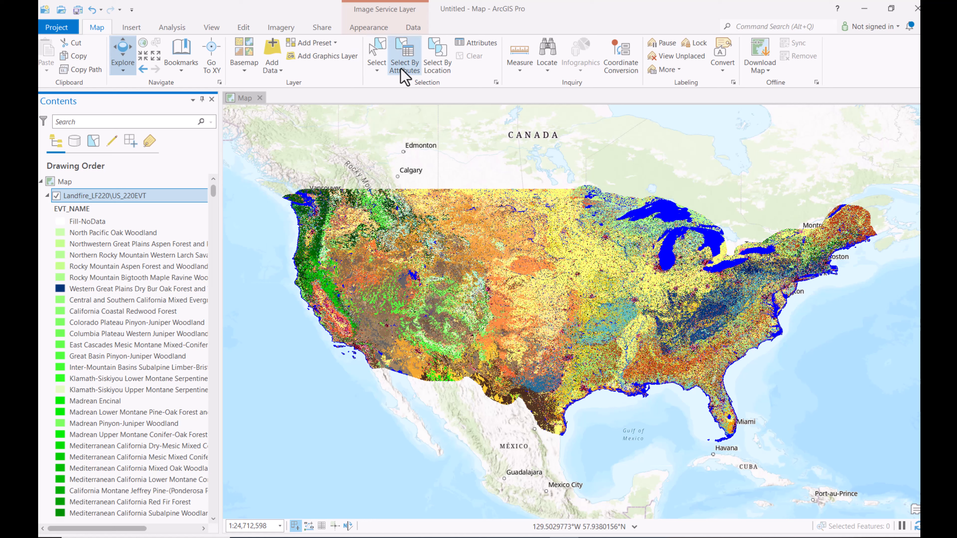
click(368, 27)
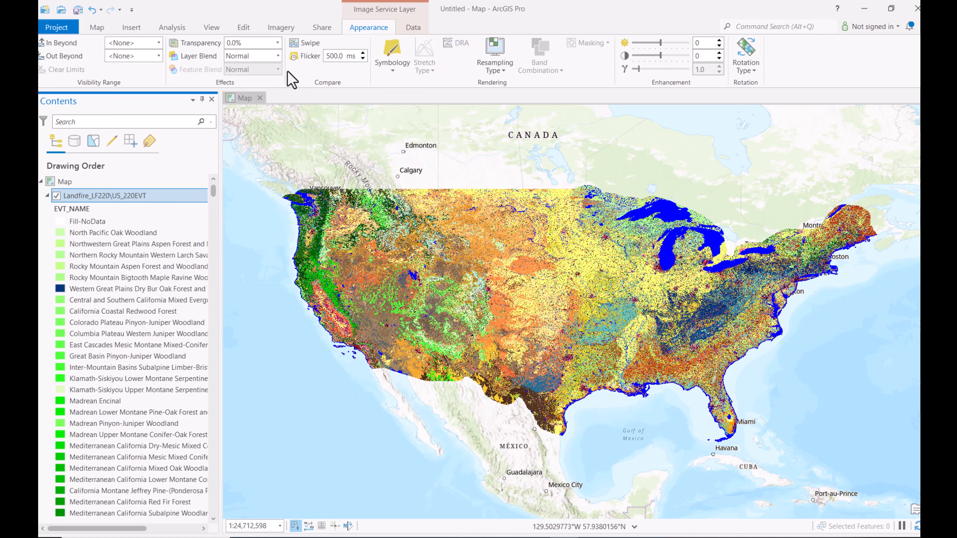
click(389, 70)
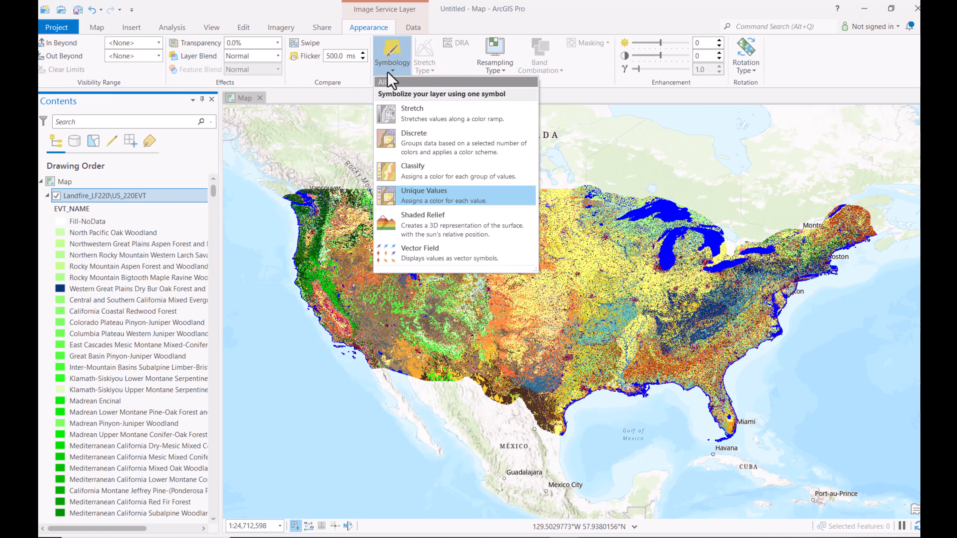
click(415, 198)
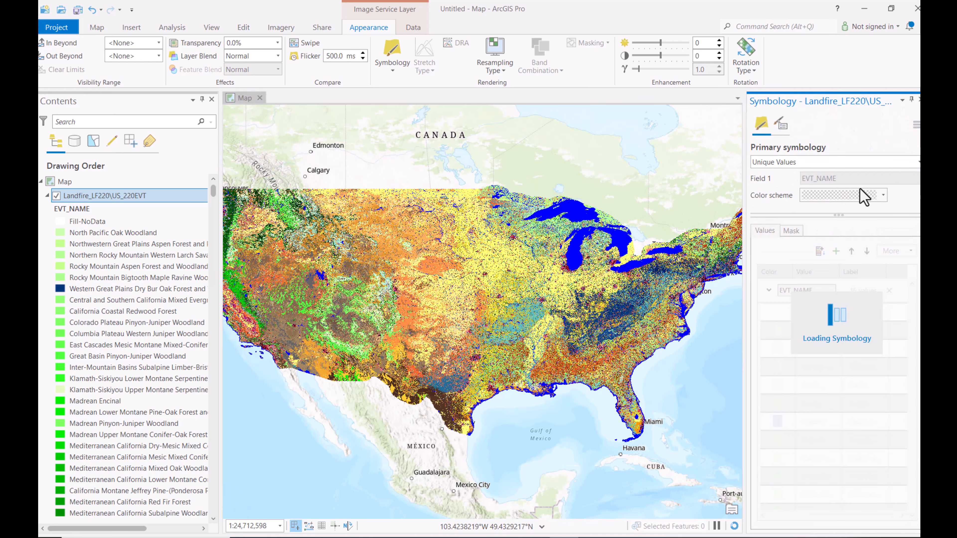
Review the available symbology fields, keep EVT_NAME as Field 1, and open the US_220EVT layer's attribute table
click(906, 178)
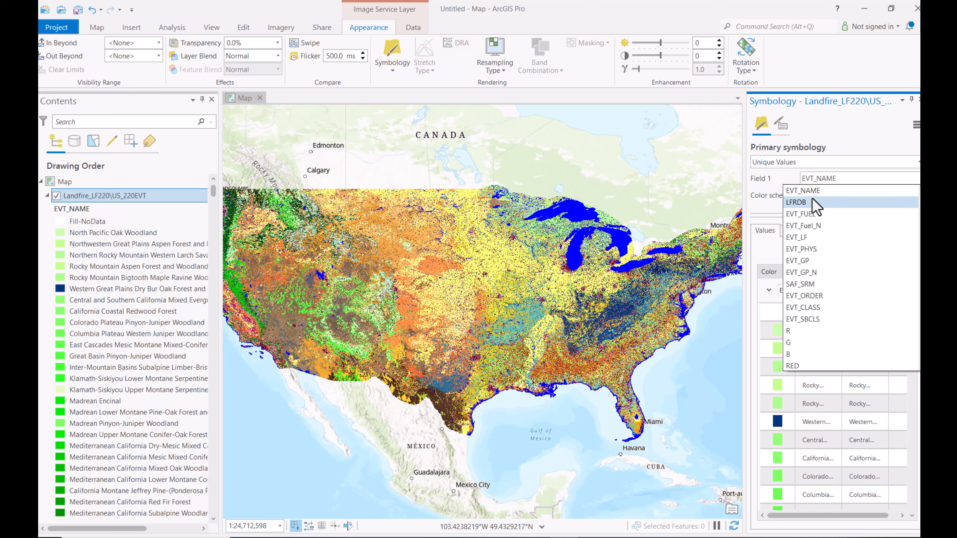
click(787, 189)
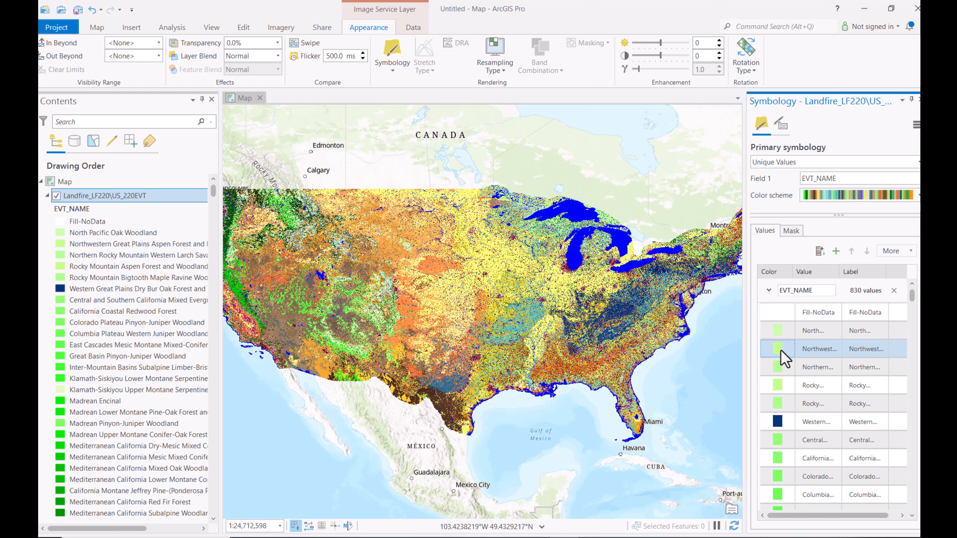
click(412, 28)
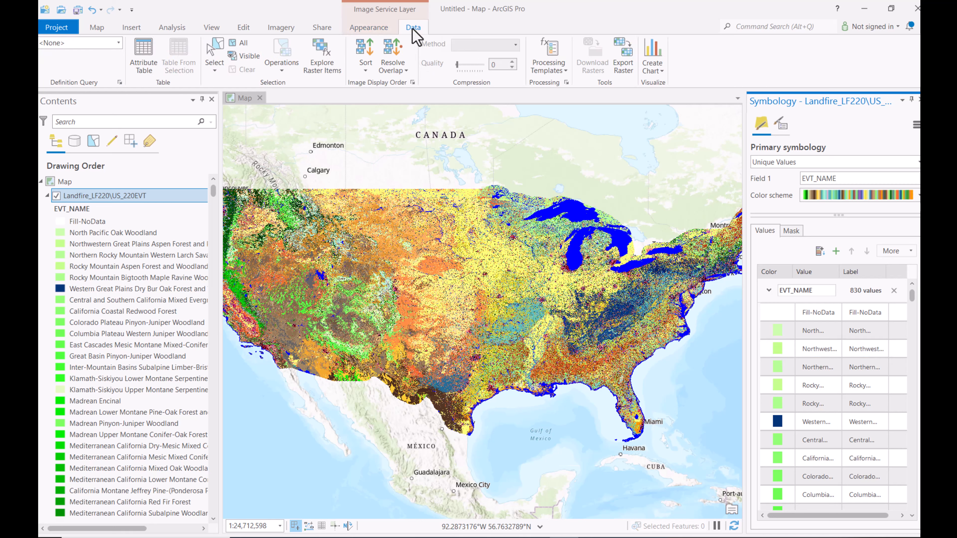
click(148, 65)
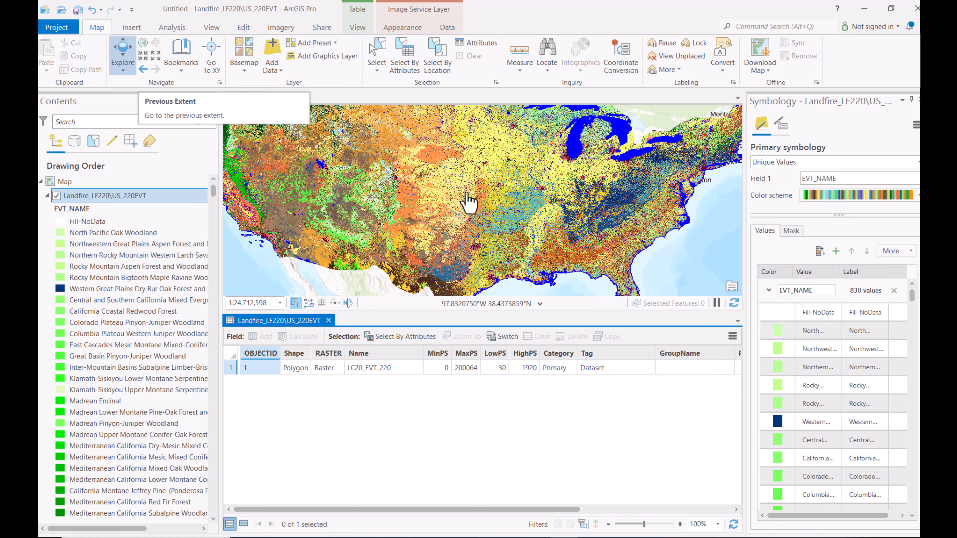
Inspect a pixel's attributes in the central United States, then dismiss its pop-up and close the attribute table
click(482, 193)
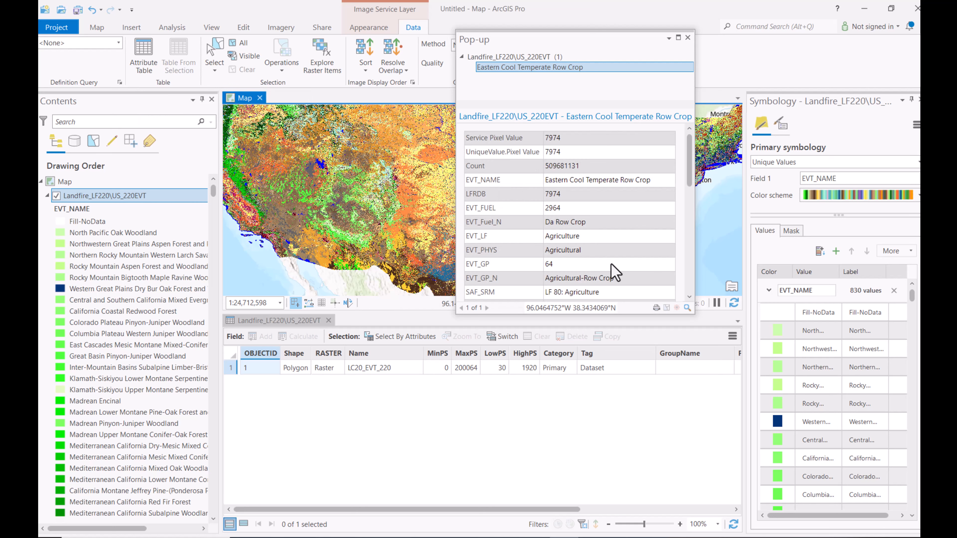
scroll(614, 272, down, 5)
scroll(614, 272, up, 5)
click(688, 38)
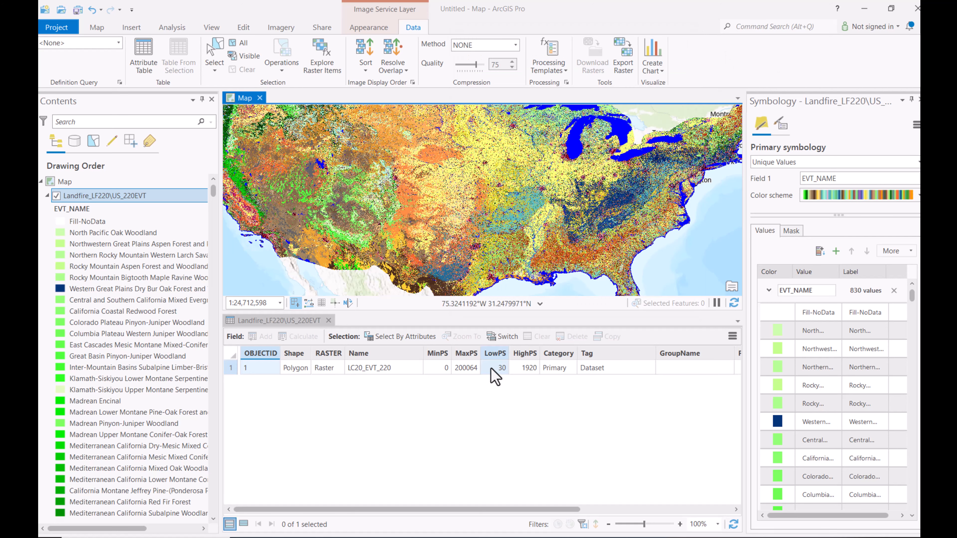
click(329, 320)
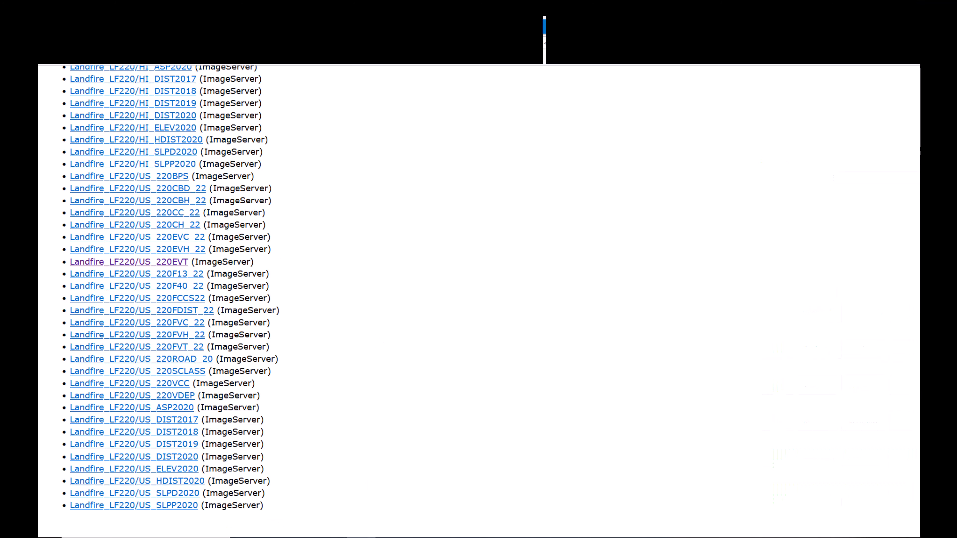
Return to the LANDFIRE Data Access page in the browser and copy the CONUS LF 2.2.0 WMS URL
key(alt+Left)
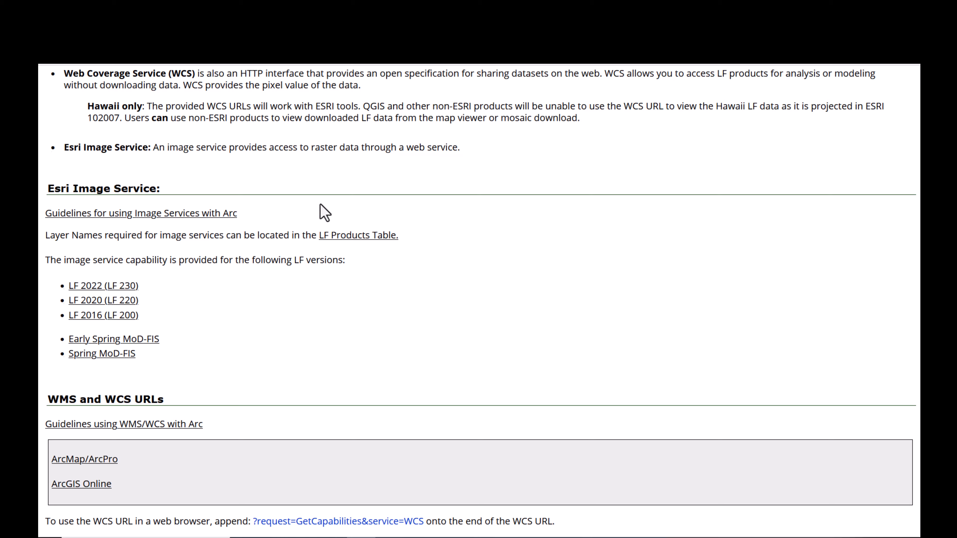
scroll(321, 211, up, 3)
scroll(275, 139, up, 2)
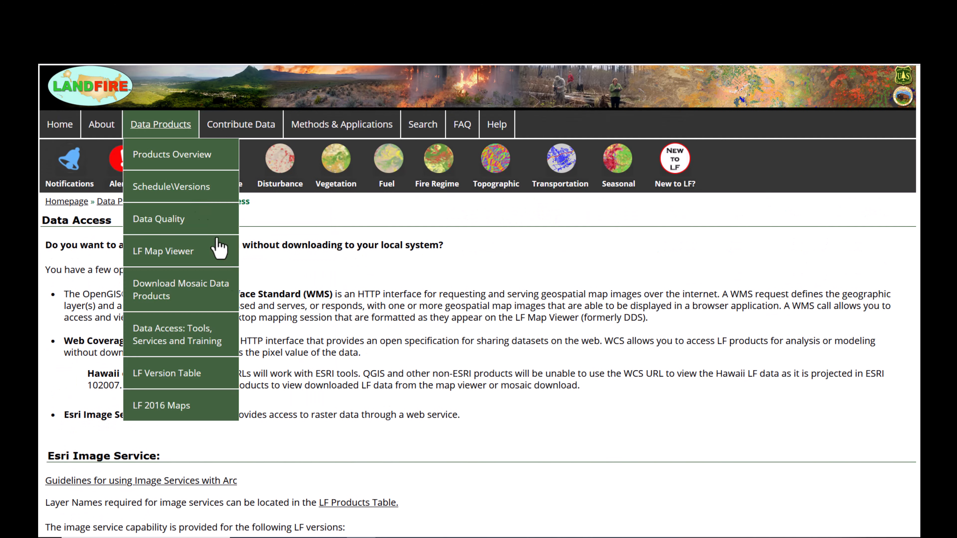
scroll(251, 318, down, 7)
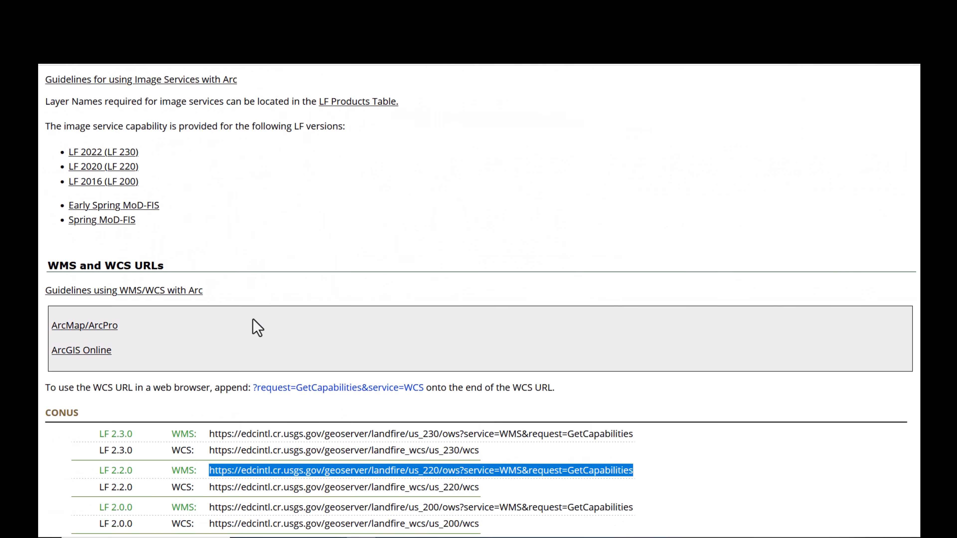
scroll(257, 328, down, 3)
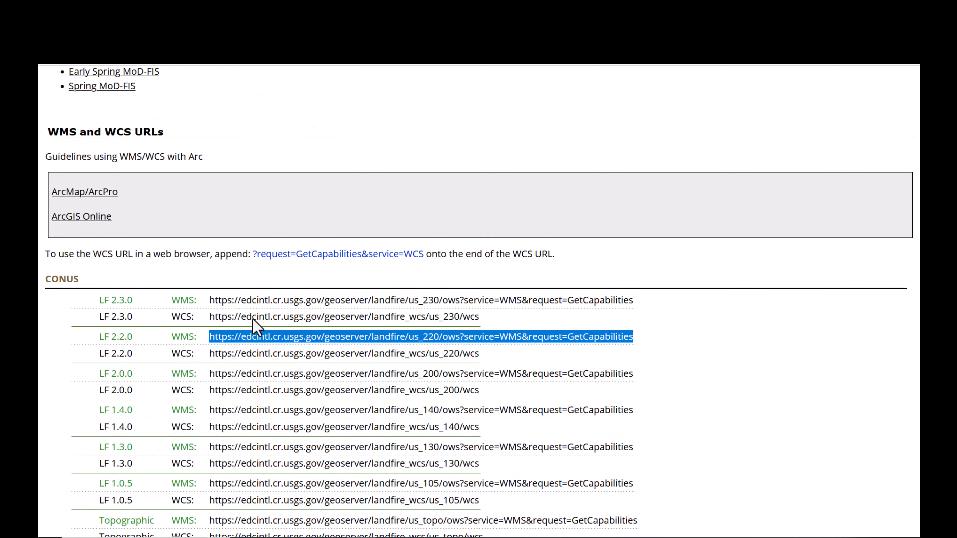
right_click(415, 339)
click(442, 232)
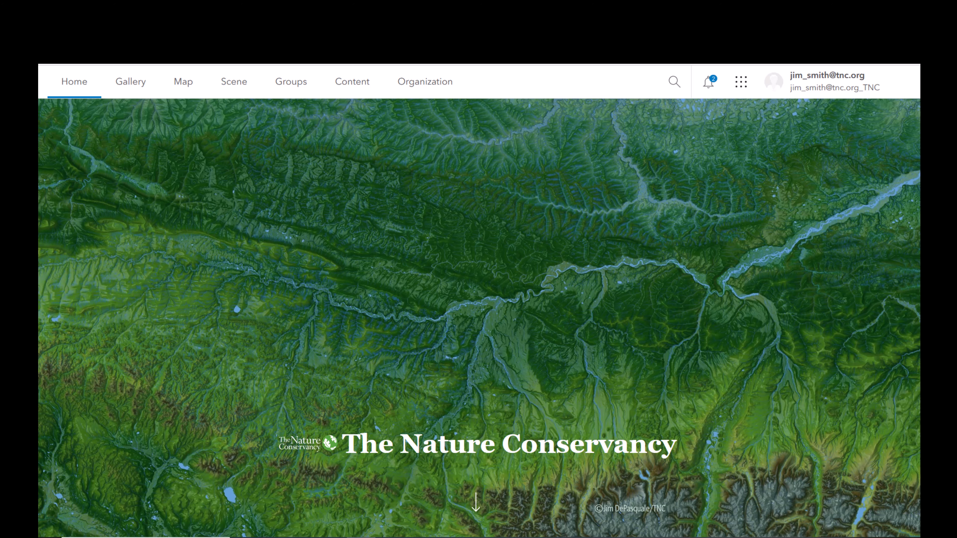
Switch to ArcGIS Online, start a new map and add LC20_BPS_220 from the copied us_220 URL as WMS (OGC)
click(180, 85)
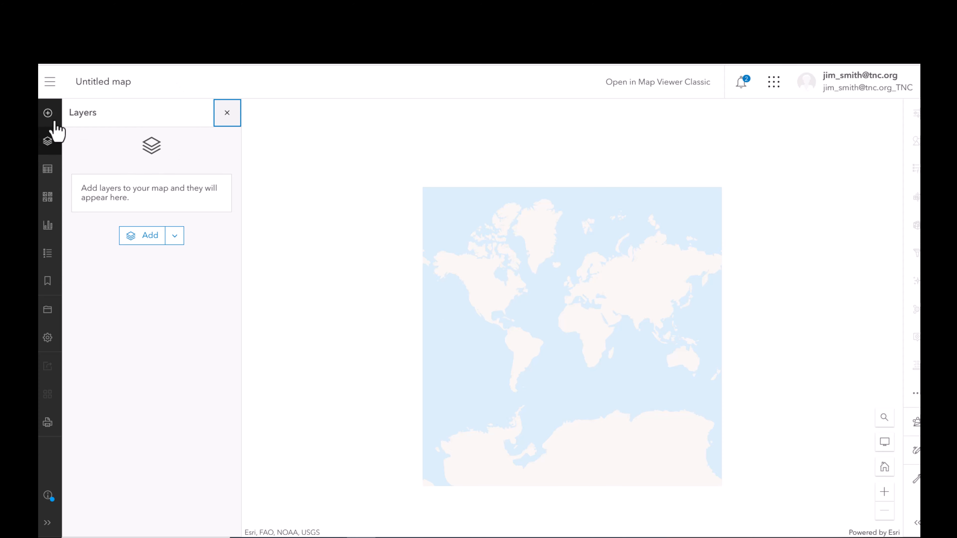
click(49, 114)
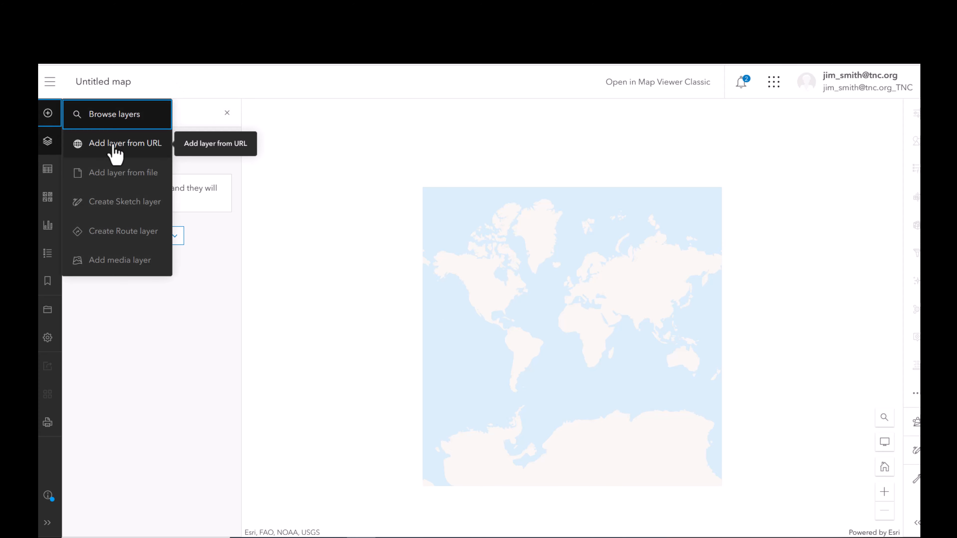
click(115, 150)
key(ctrl+v)
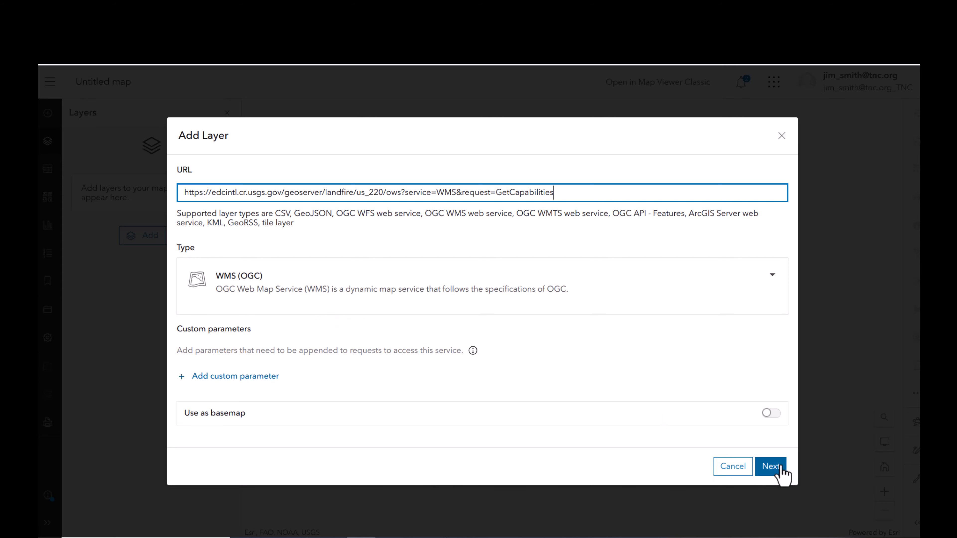
click(772, 468)
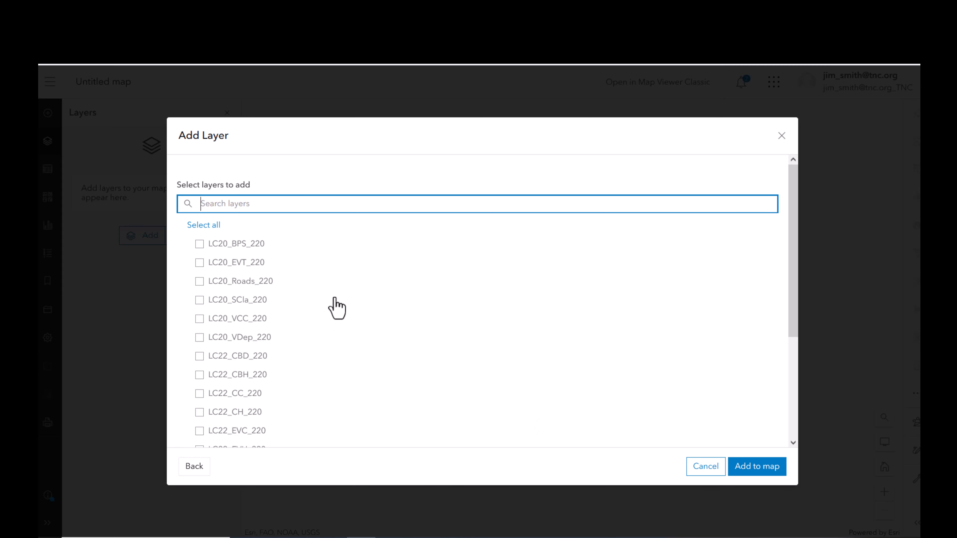
click(199, 244)
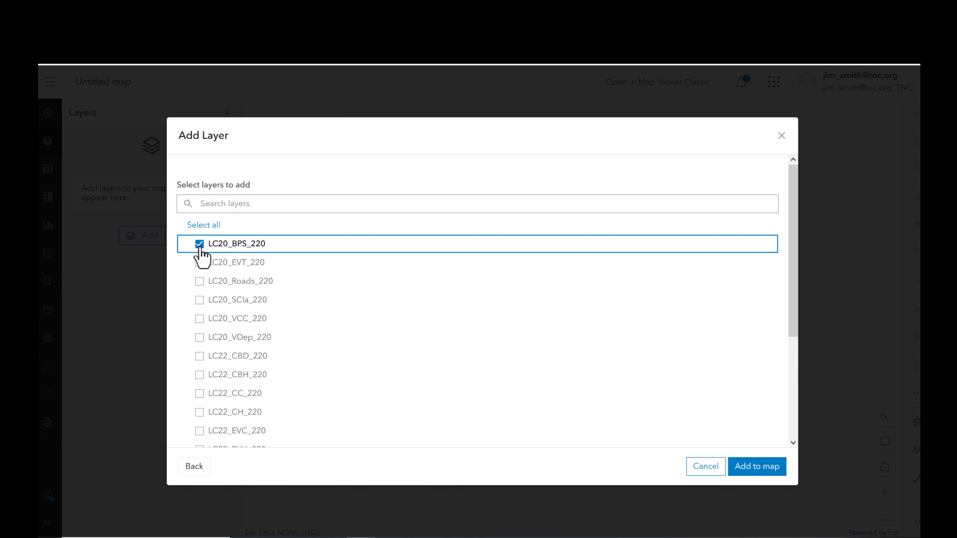
click(758, 470)
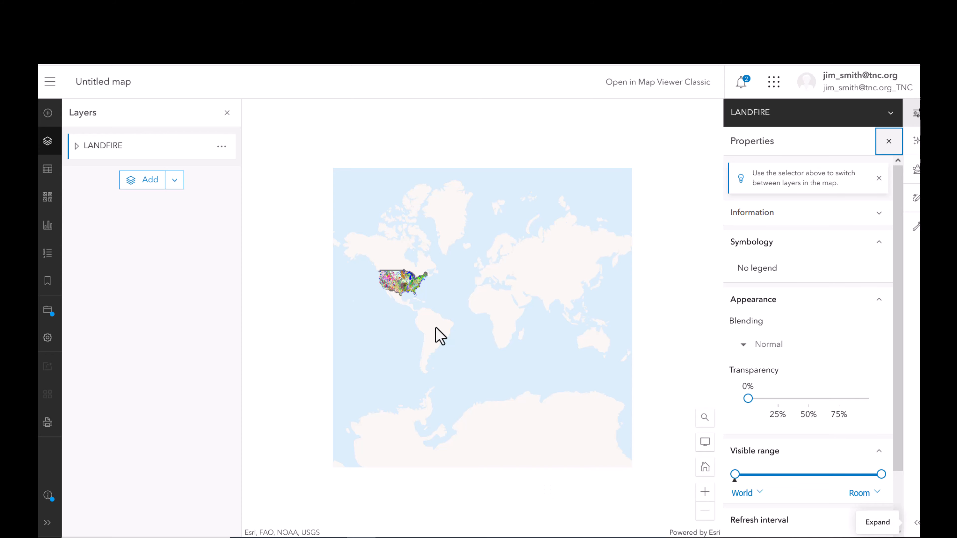
Examine the LANDFIRE layer across the contiguous United States and remove it from the map
scroll(437, 337, up, 1)
drag(424, 304, 541, 397)
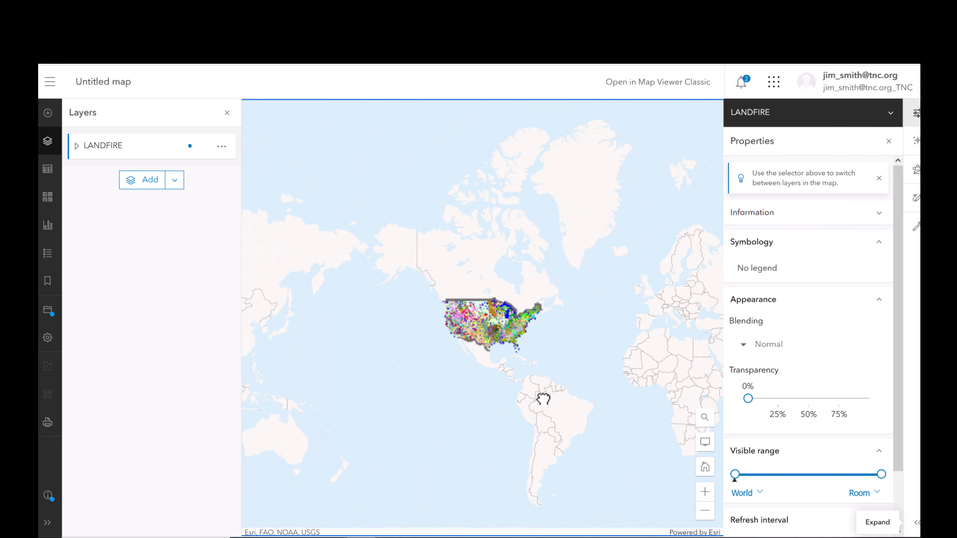
scroll(543, 399, up, 1)
scroll(601, 395, up, 1)
drag(600, 395, 610, 401)
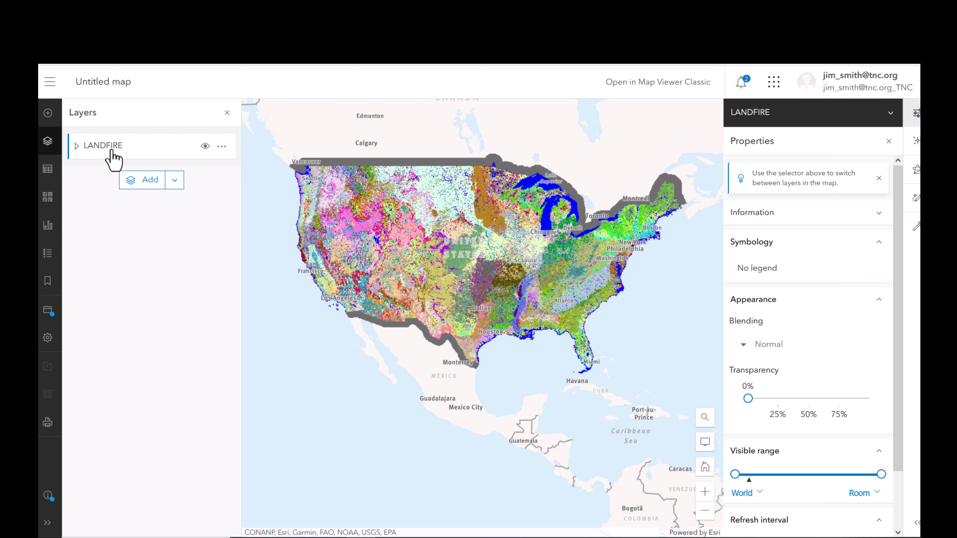
click(221, 146)
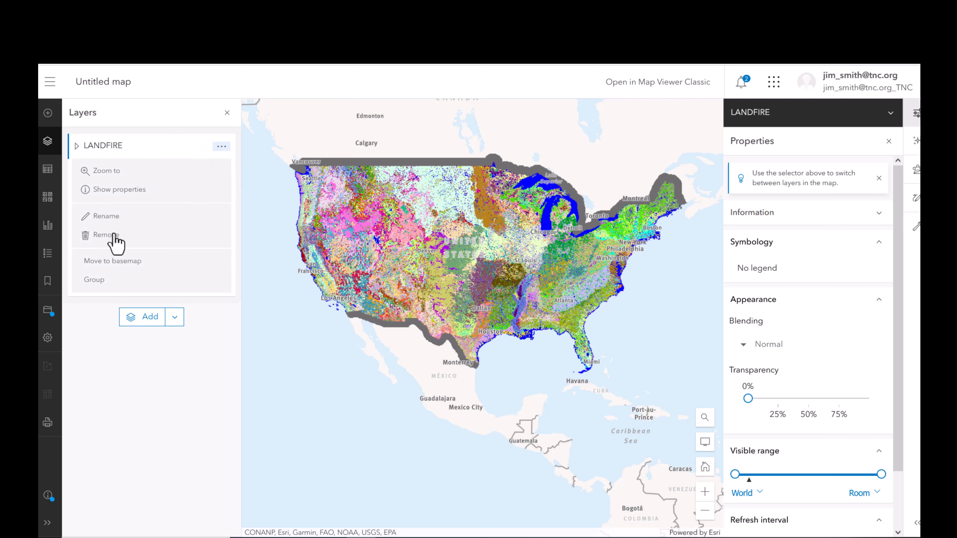
click(113, 235)
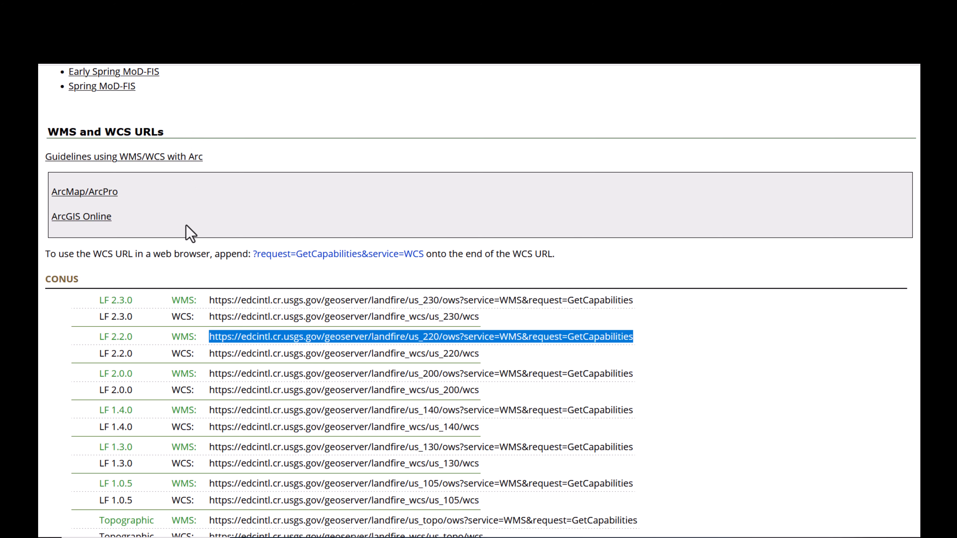
From the LANDFIRE Data Access page, open the LF 2020 (LF 220) US_220EVT image service in the current ArcGIS Online Map Viewer
scroll(151, 260, up, 3)
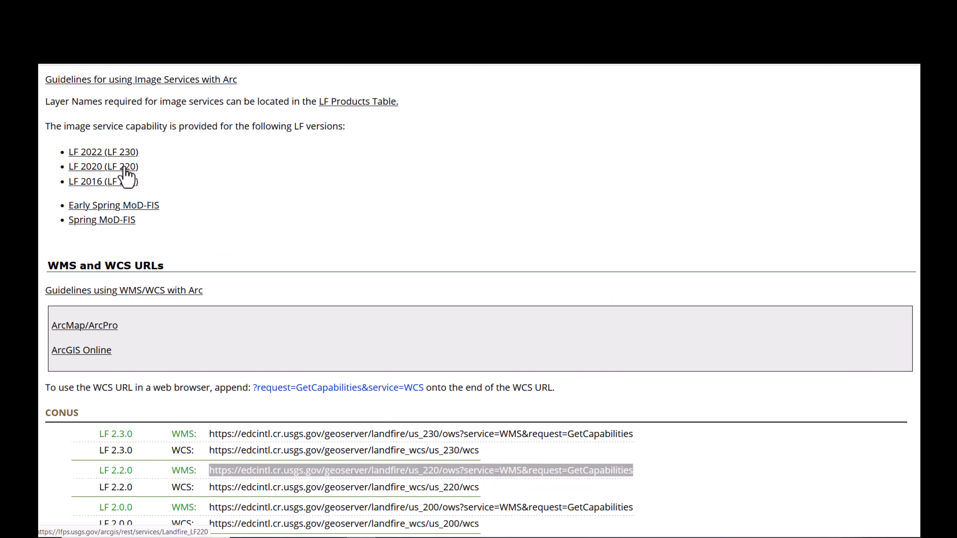
click(119, 169)
scroll(230, 299, down, 15)
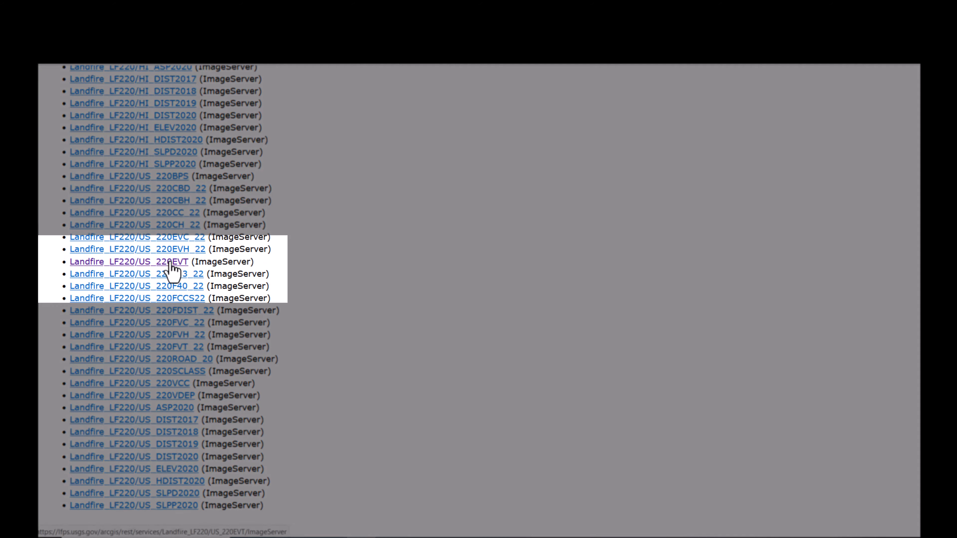
right_click(170, 262)
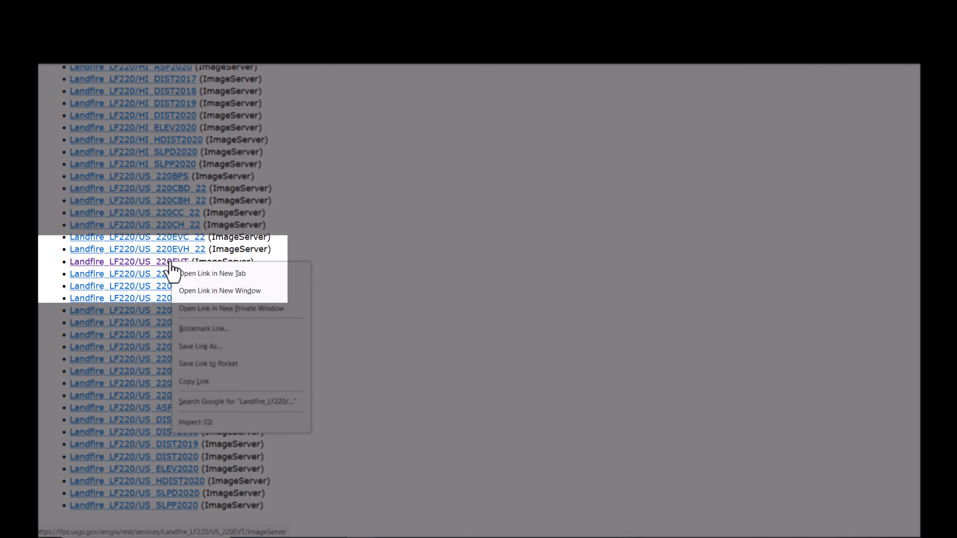
click(168, 262)
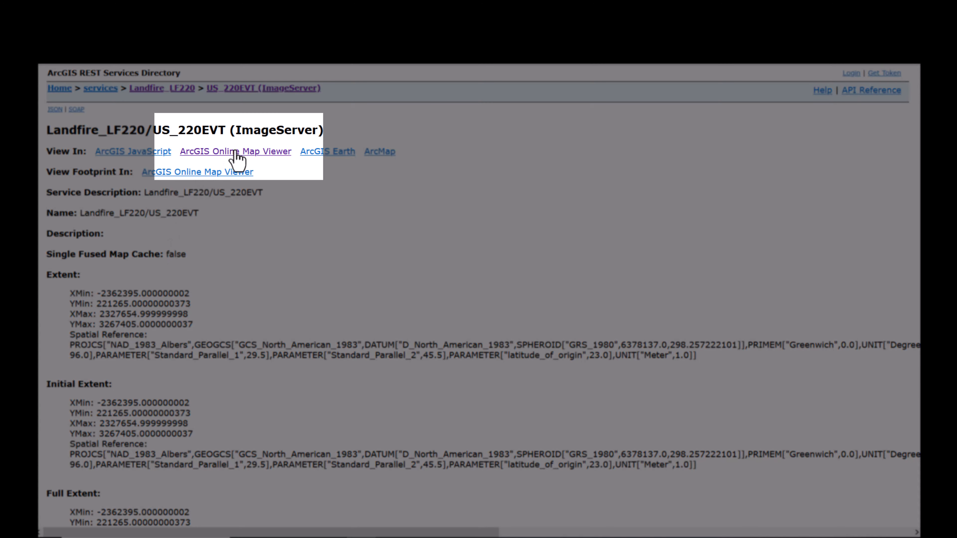
click(236, 152)
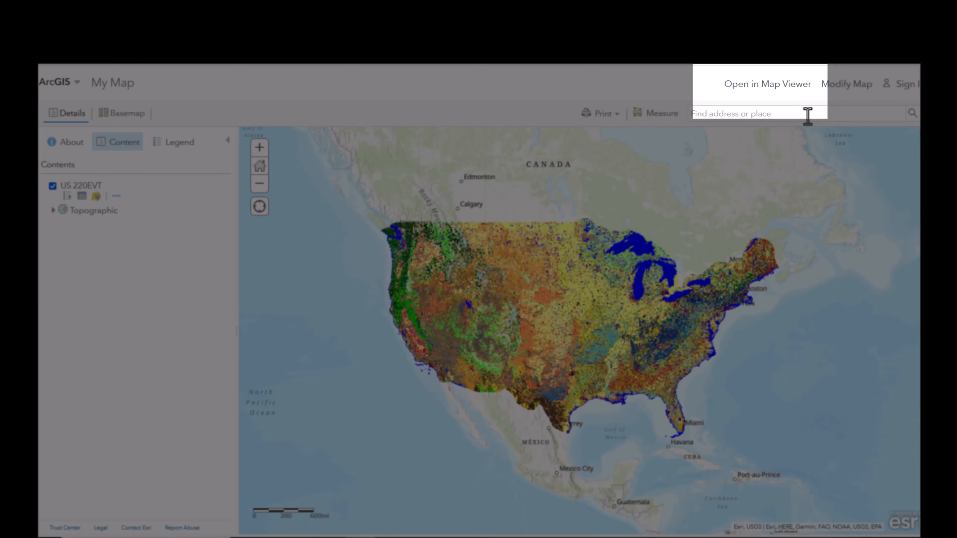
click(772, 89)
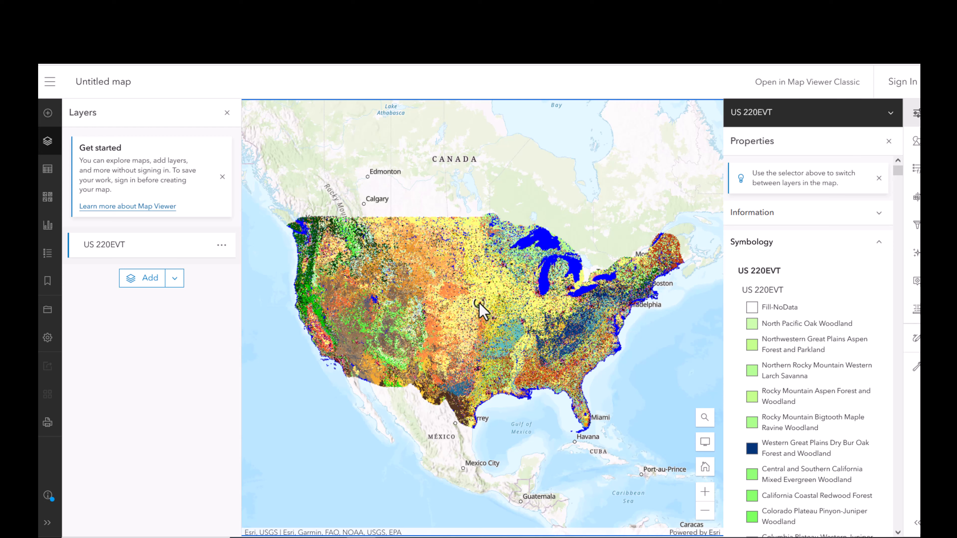
Open the pop-up for a location in the central United States and read through the US 220EVT attributes
click(476, 300)
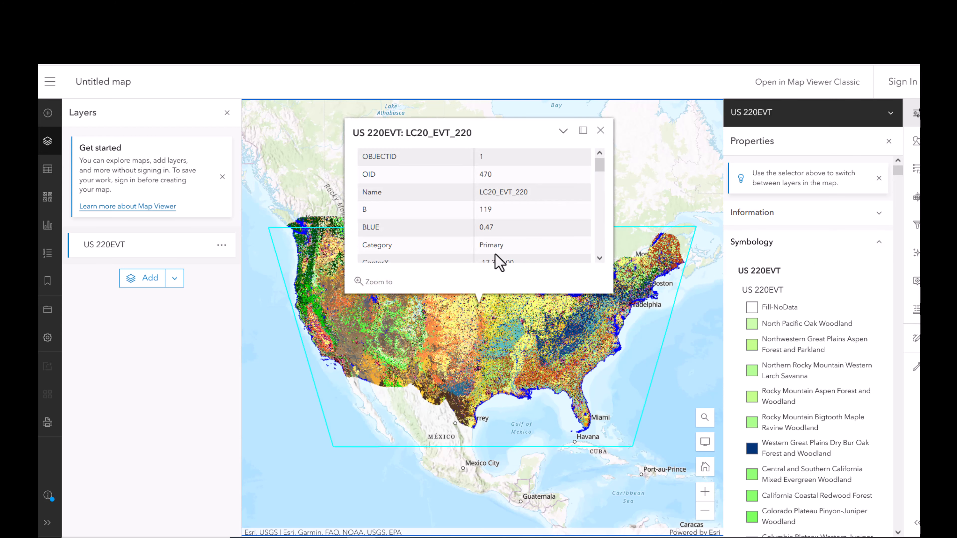
scroll(497, 257, down, 5)
scroll(500, 252, down, 2)
scroll(528, 253, up, 10)
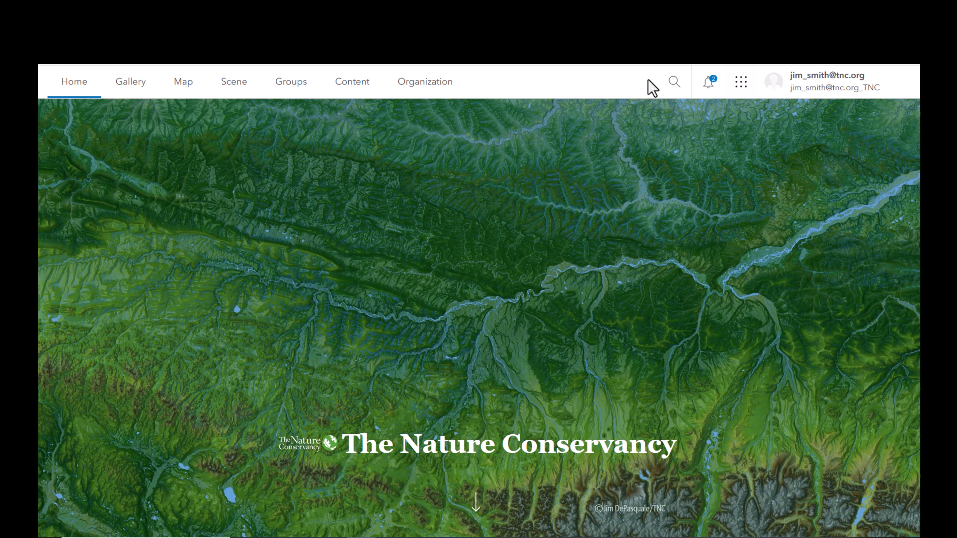
Search the organization's ArcGIS Online content for LANDFIRE and open Alaska LANDFIRE Historical Fire Regime Groups in a map
click(674, 82)
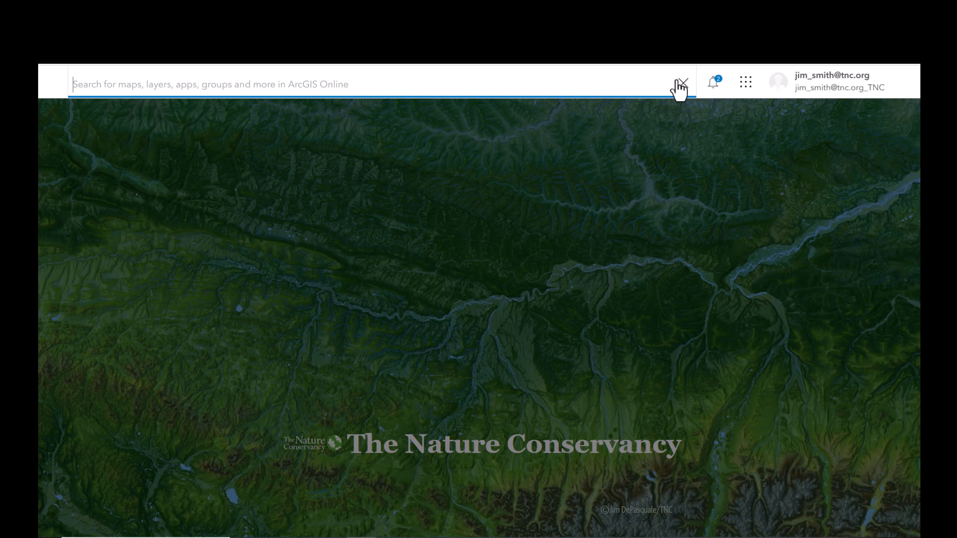
text(4)
text(ANDFIRE)
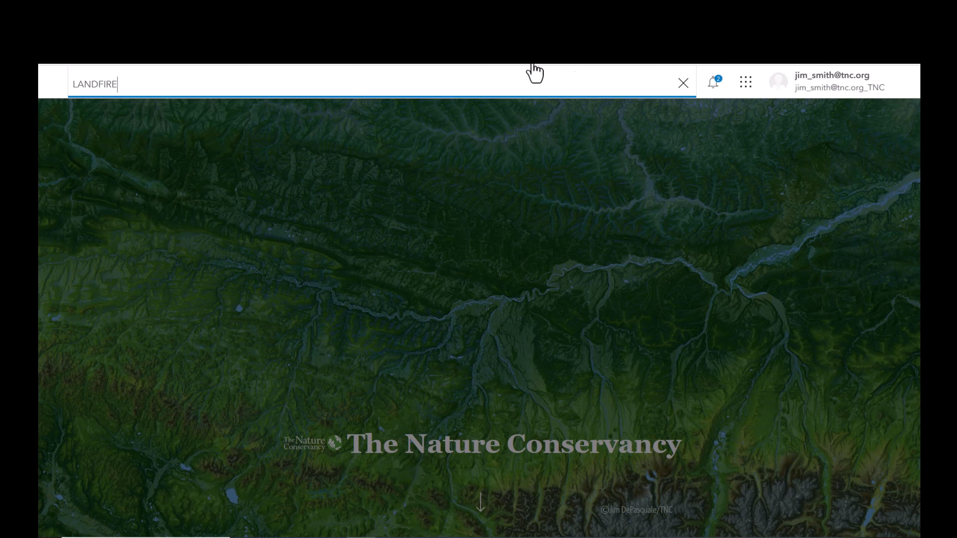
key(Return)
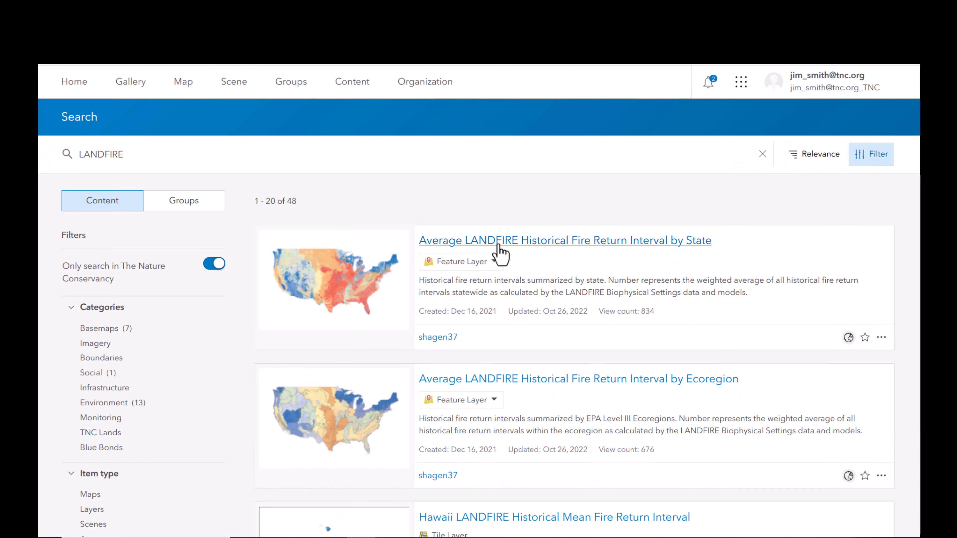
scroll(505, 252, down, 3)
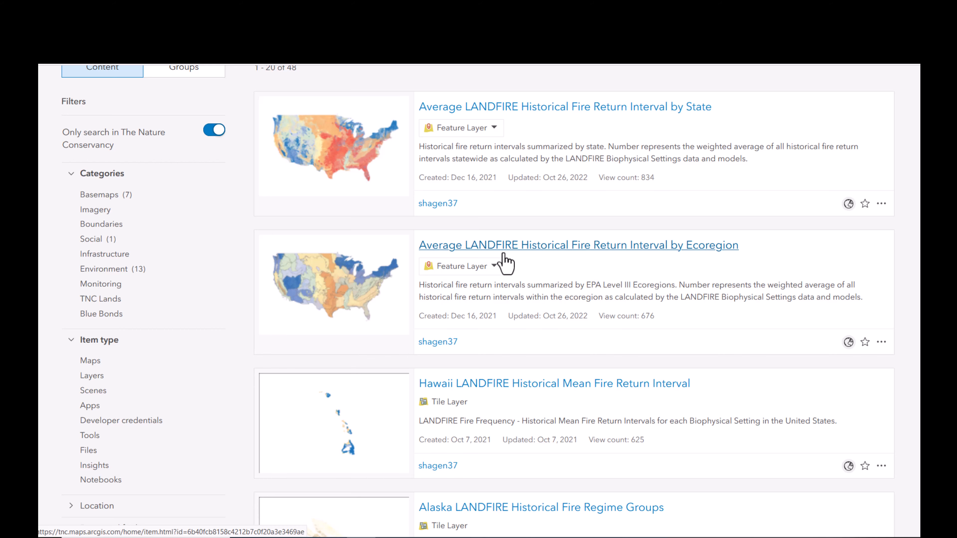
scroll(507, 264, down, 6)
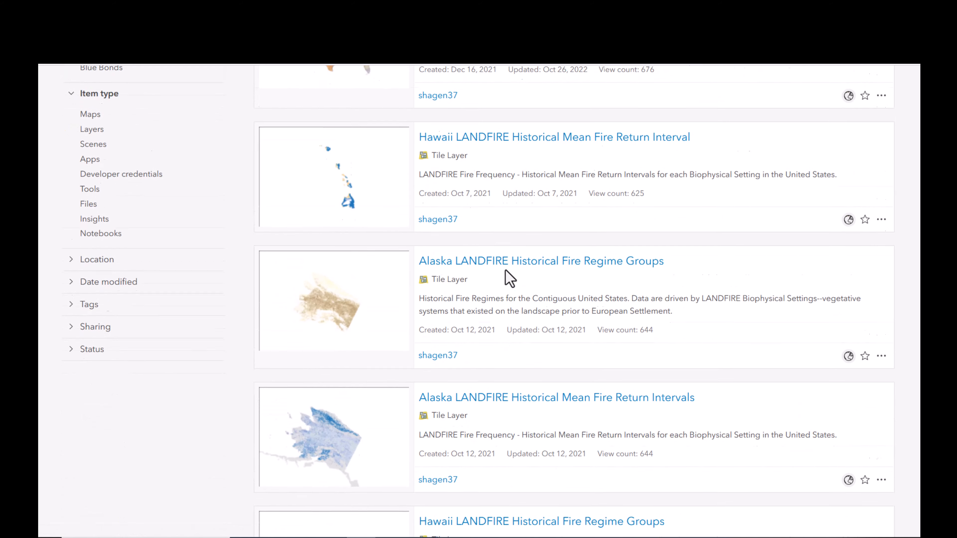
click(512, 240)
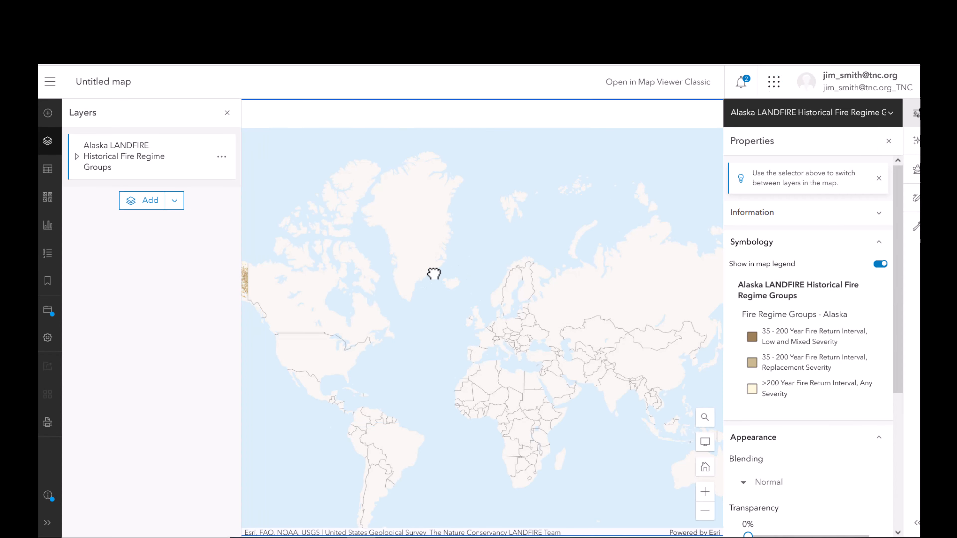
Examine the historical fire regime groups over Alaska up close, then go back to the LANDFIRE Data Access page
drag(434, 274, 614, 274)
scroll(440, 317, up, 5)
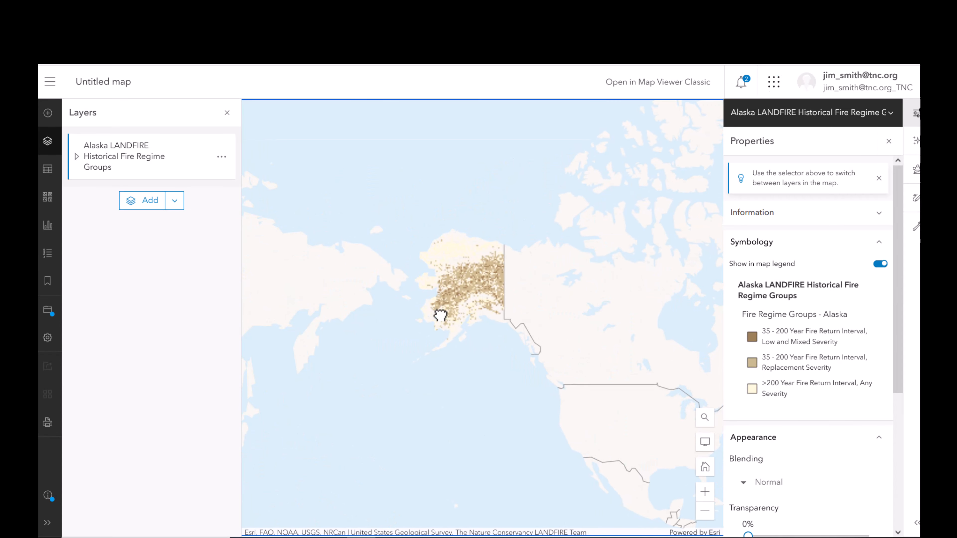
scroll(478, 336, up, 3)
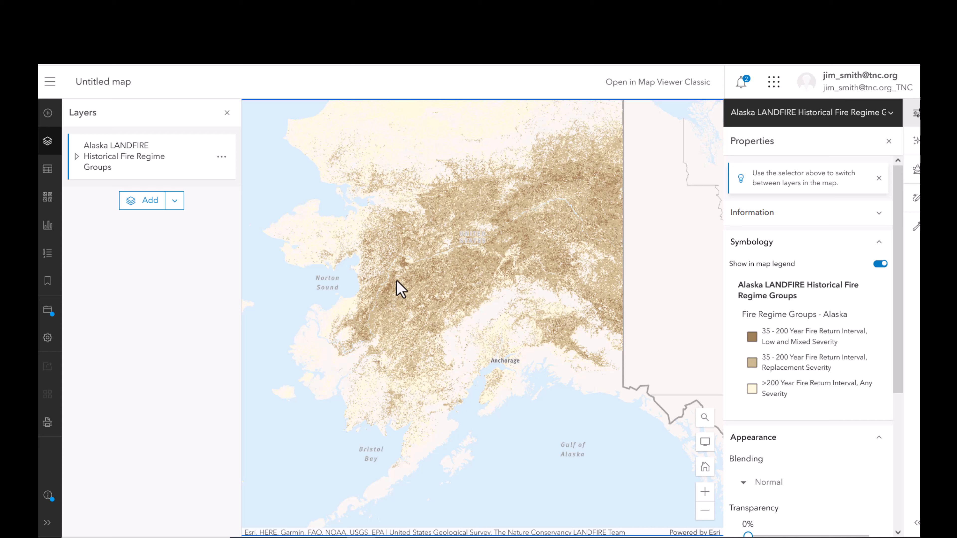
scroll(273, 200, up, 4)
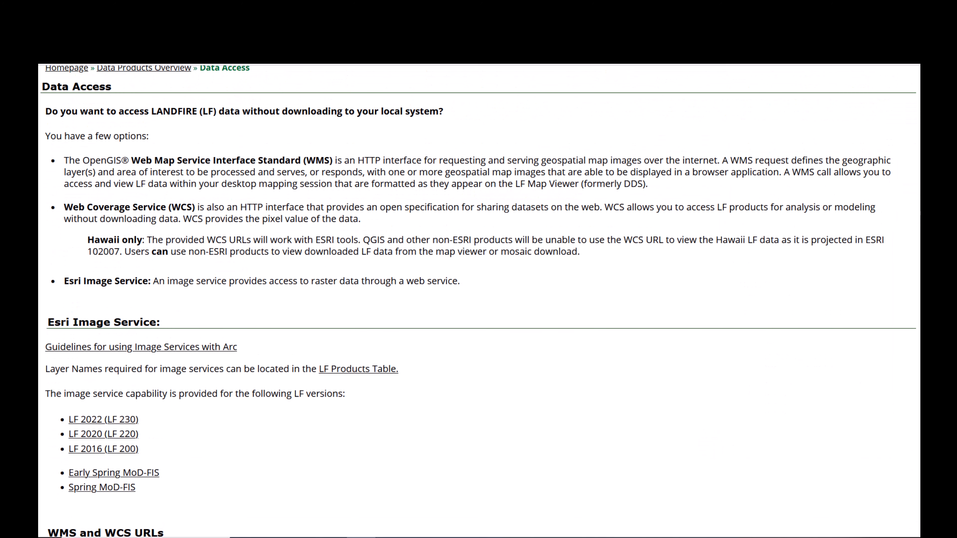